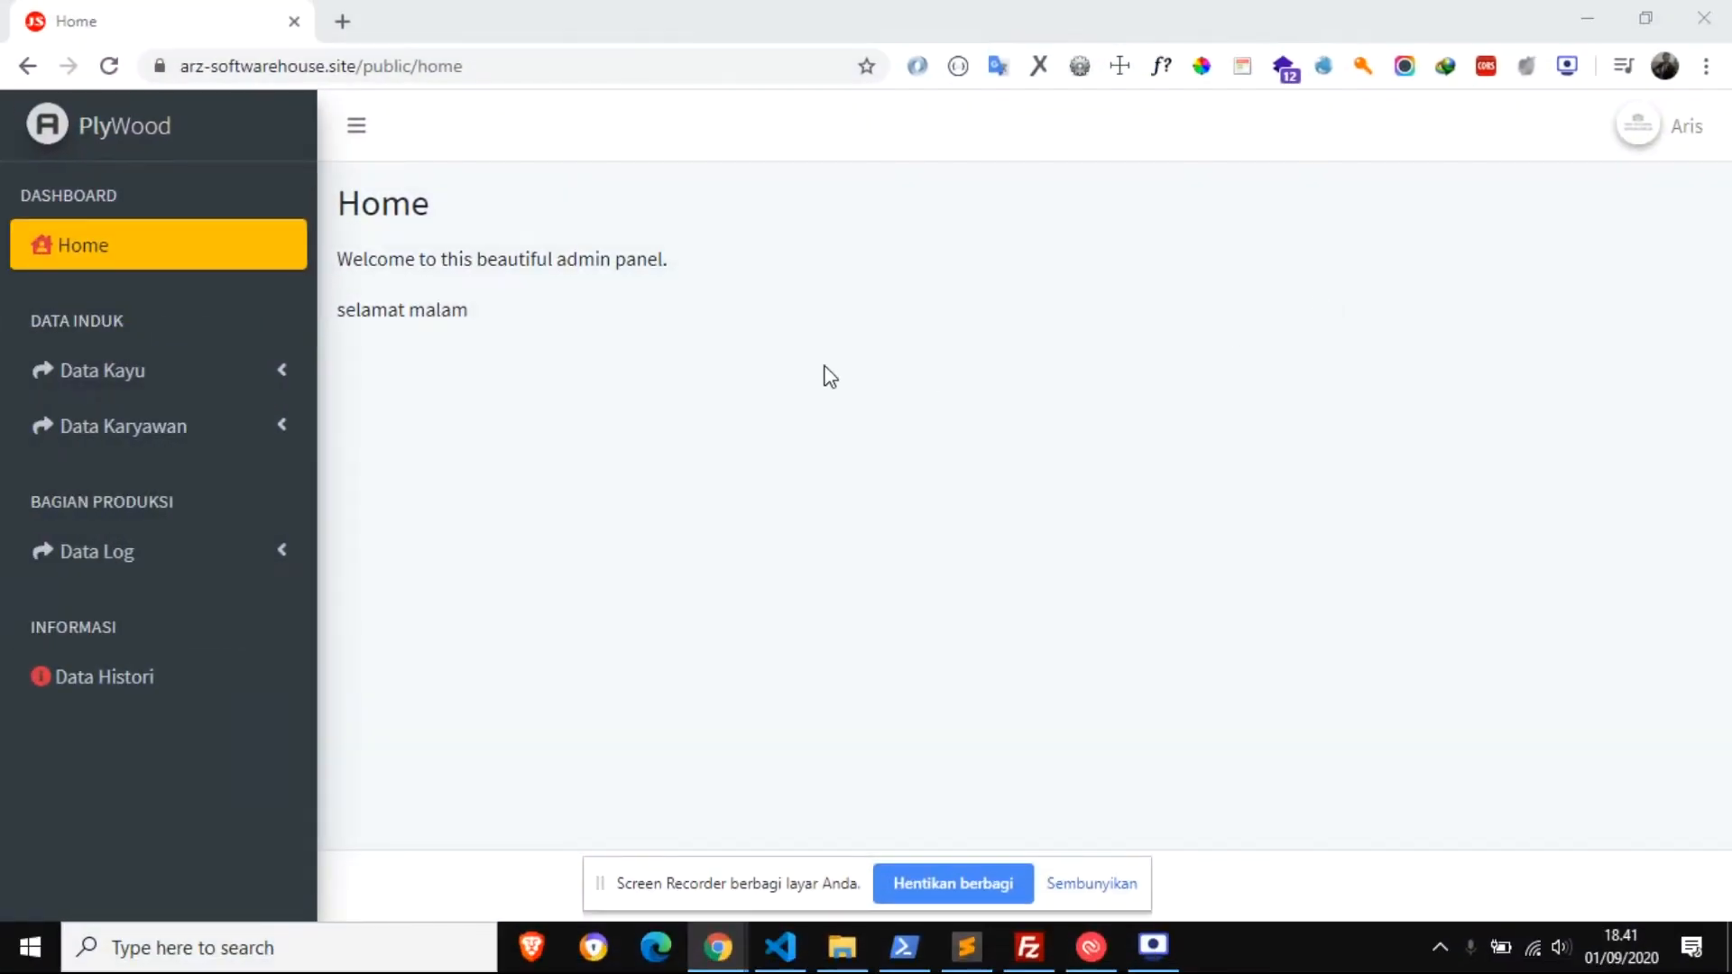
# Step: Delete log category A2.1 from the Kategori Log list under Data Kayu and confirm the removal
pyautogui.click(283, 377)
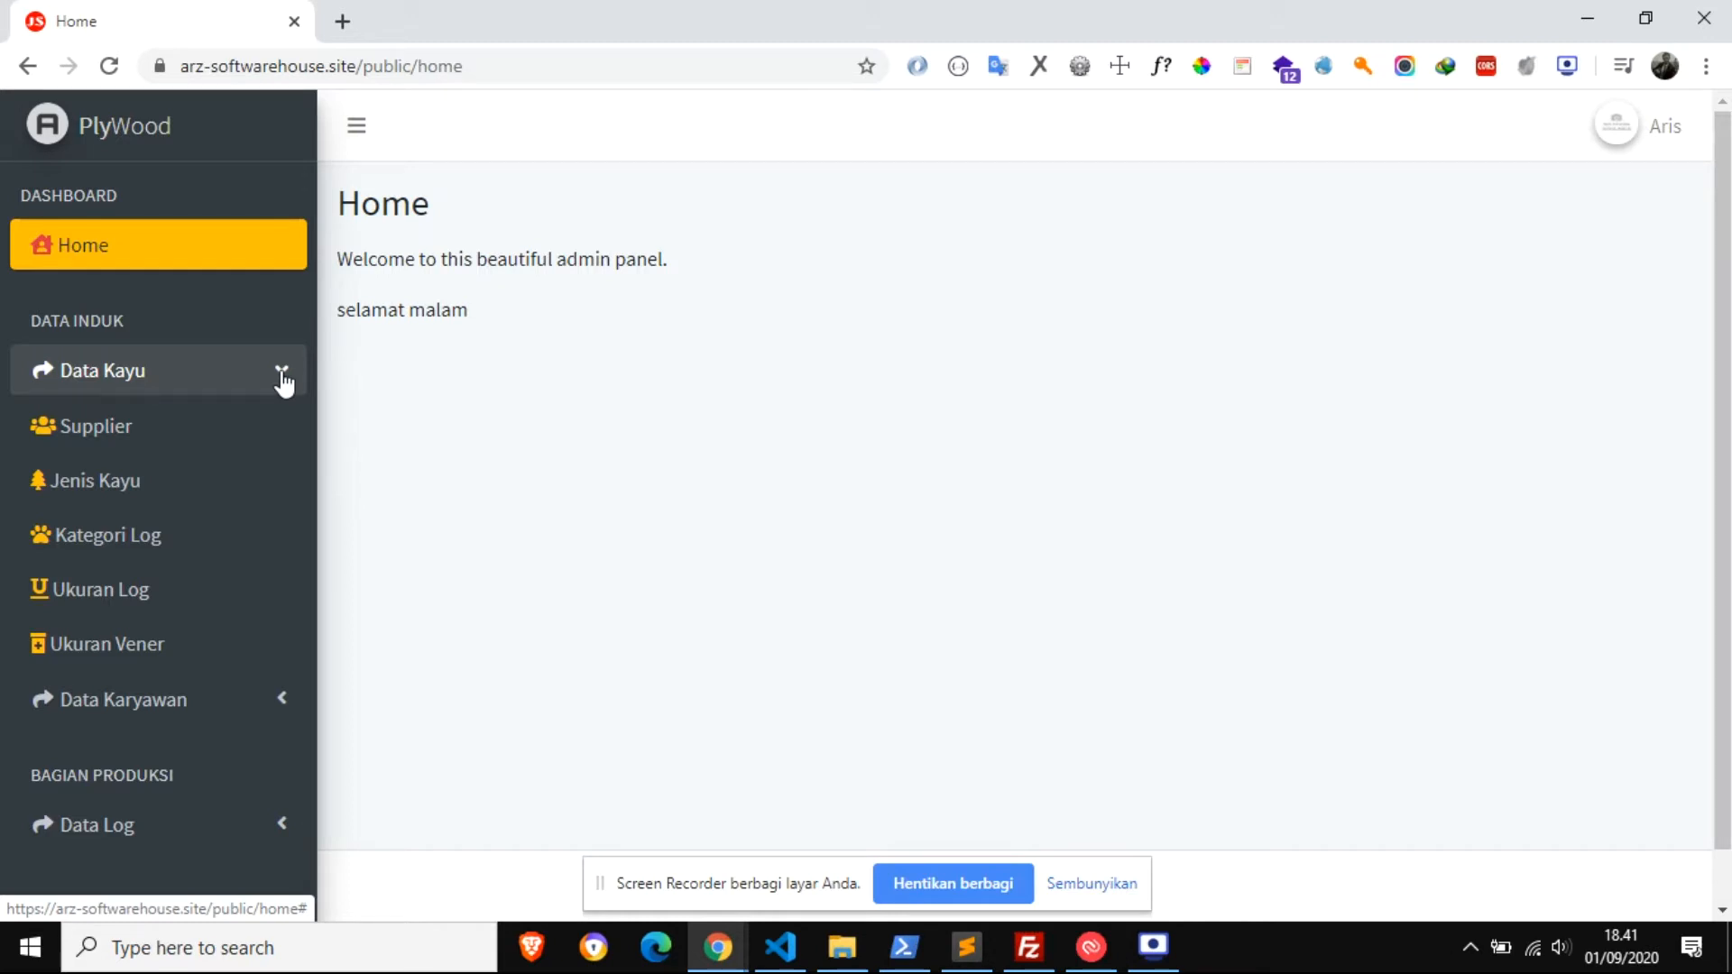
pyautogui.click(208, 553)
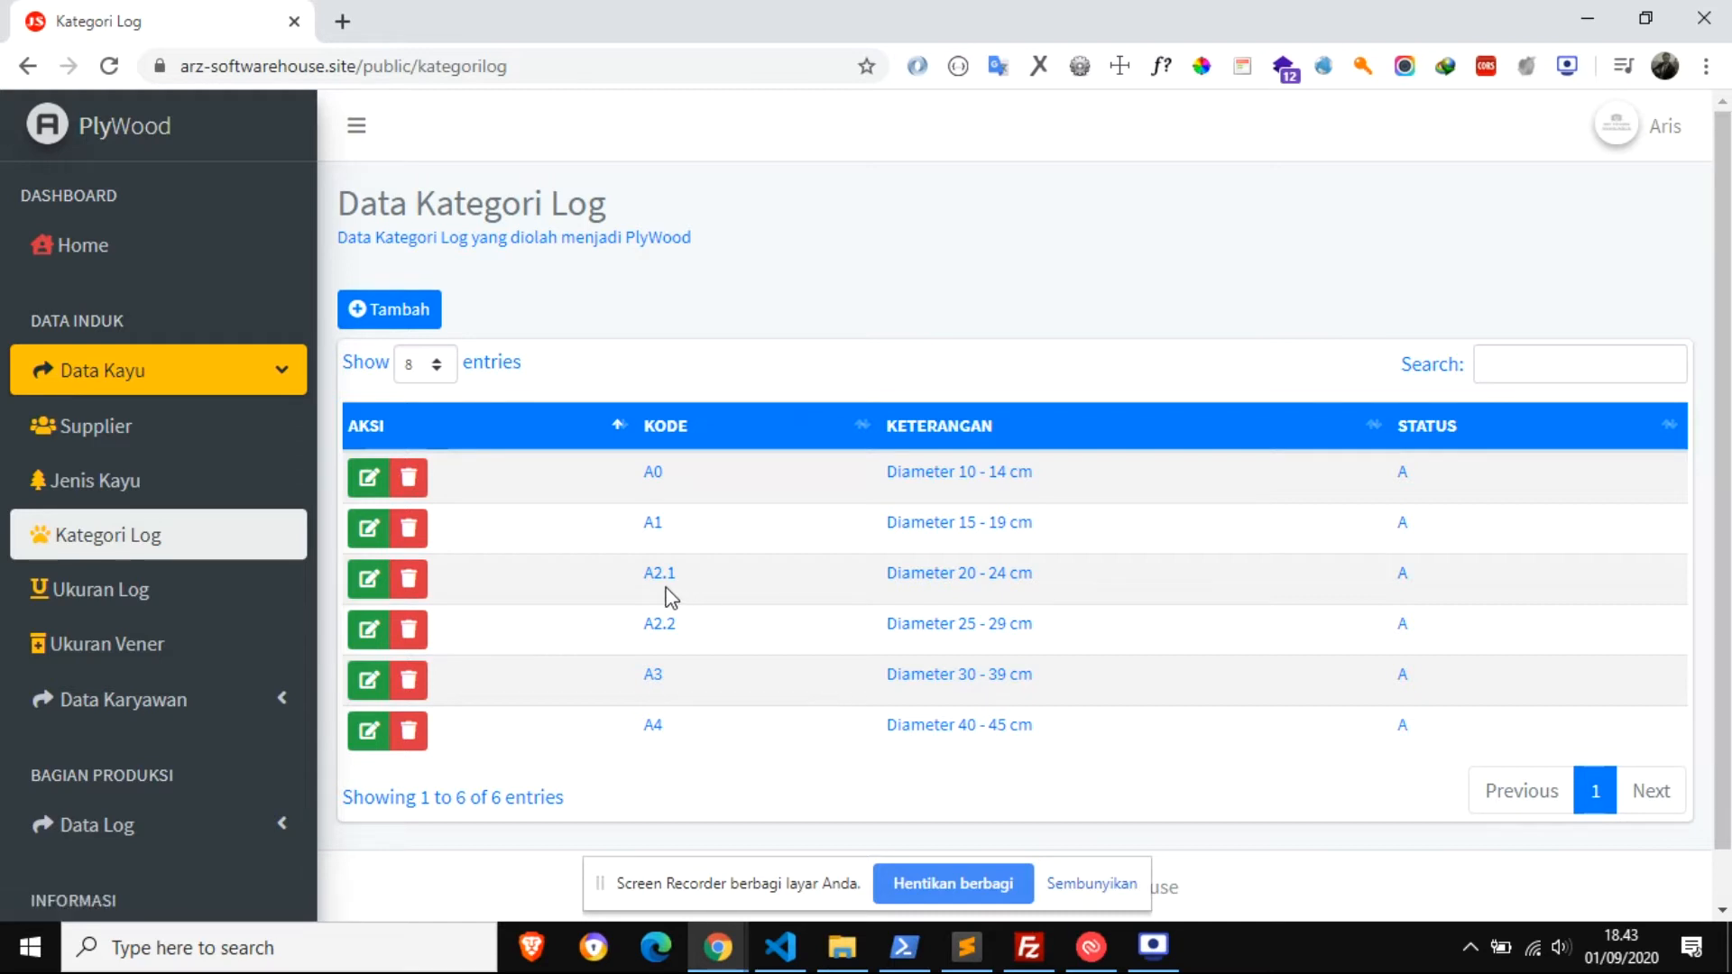
pyautogui.click(429, 582)
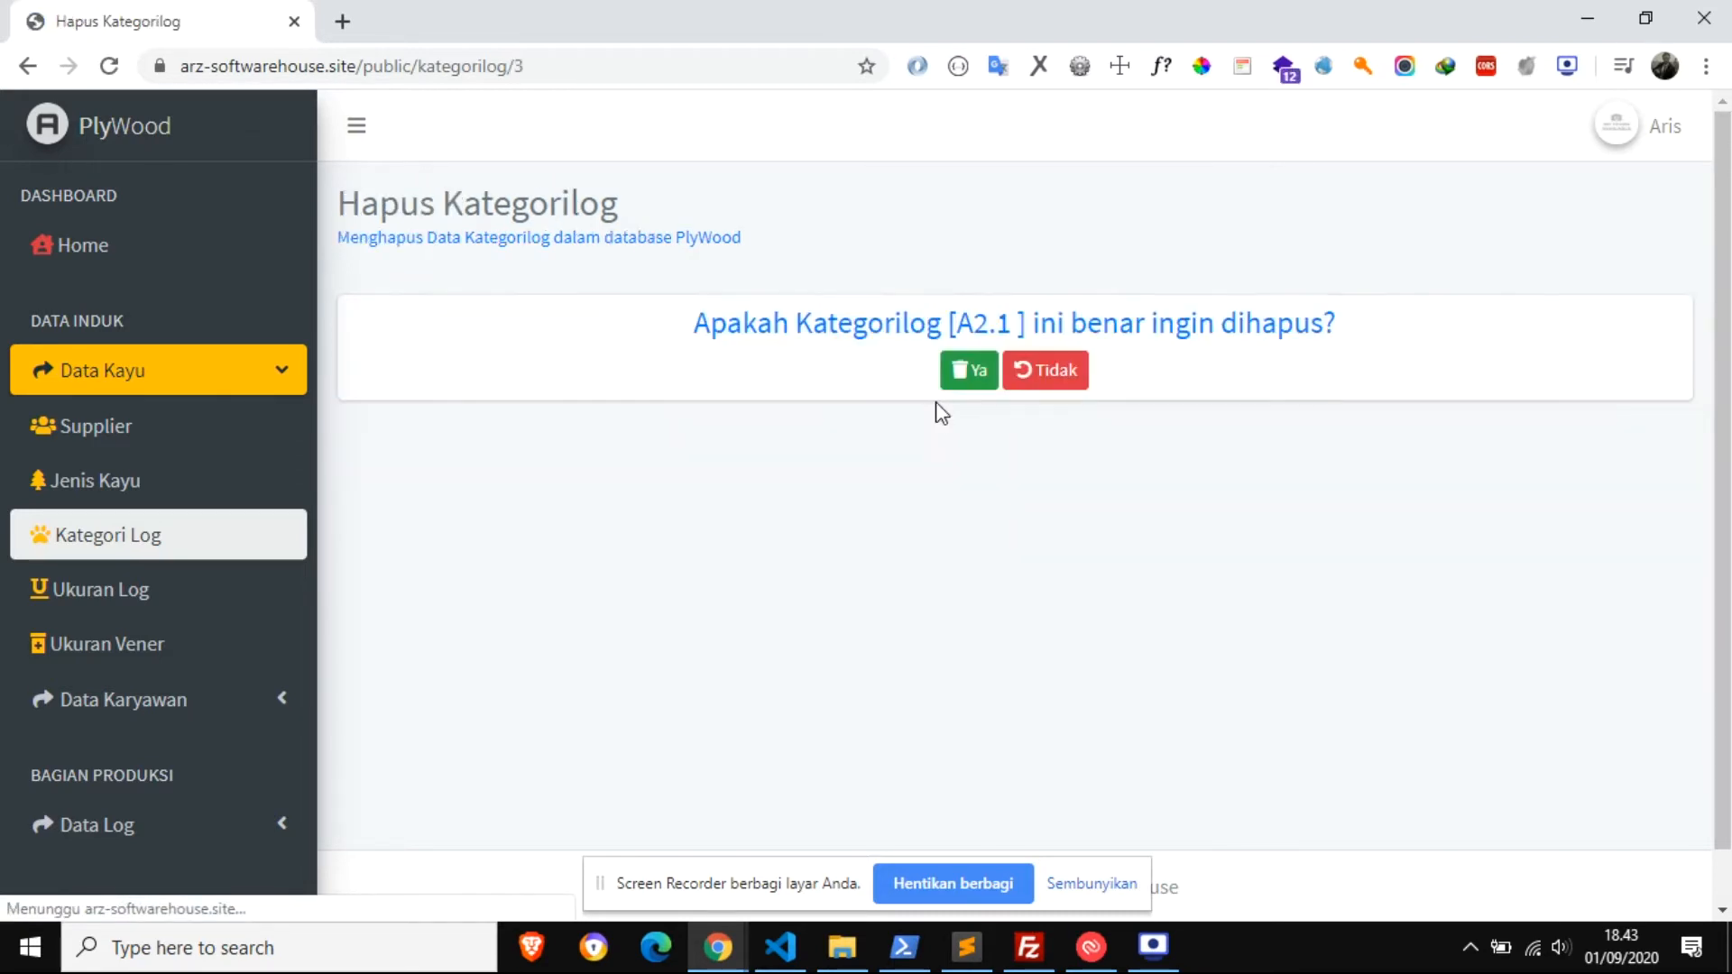
pyautogui.click(972, 389)
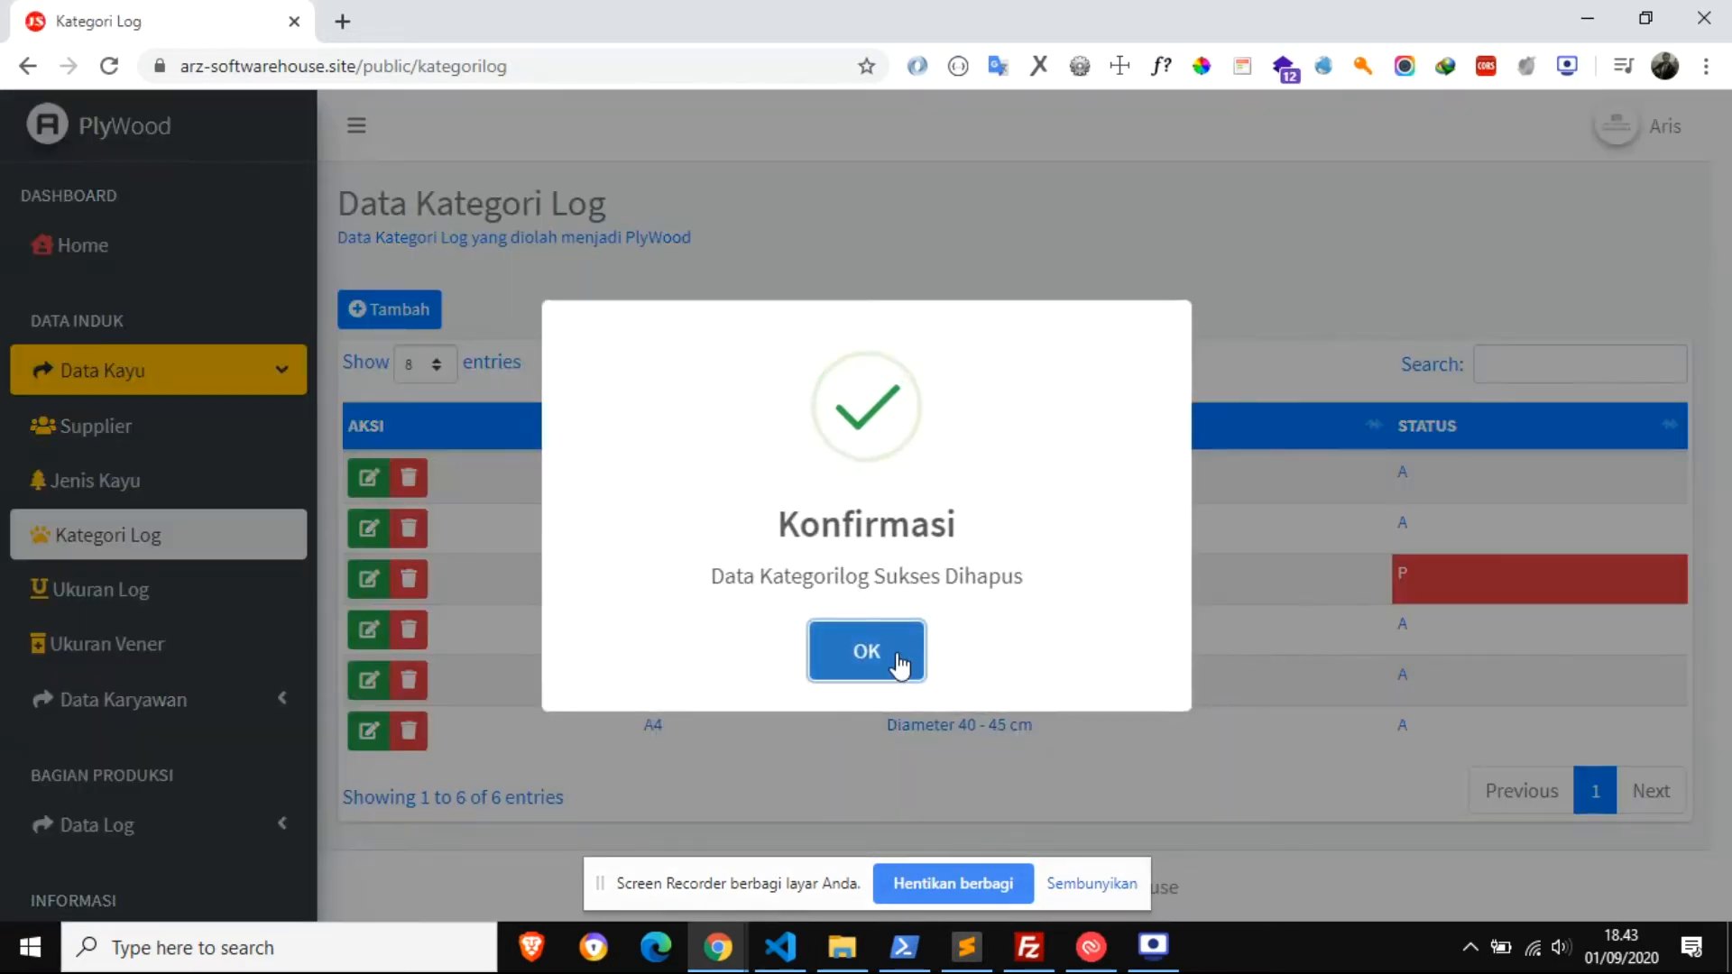
pyautogui.click(897, 664)
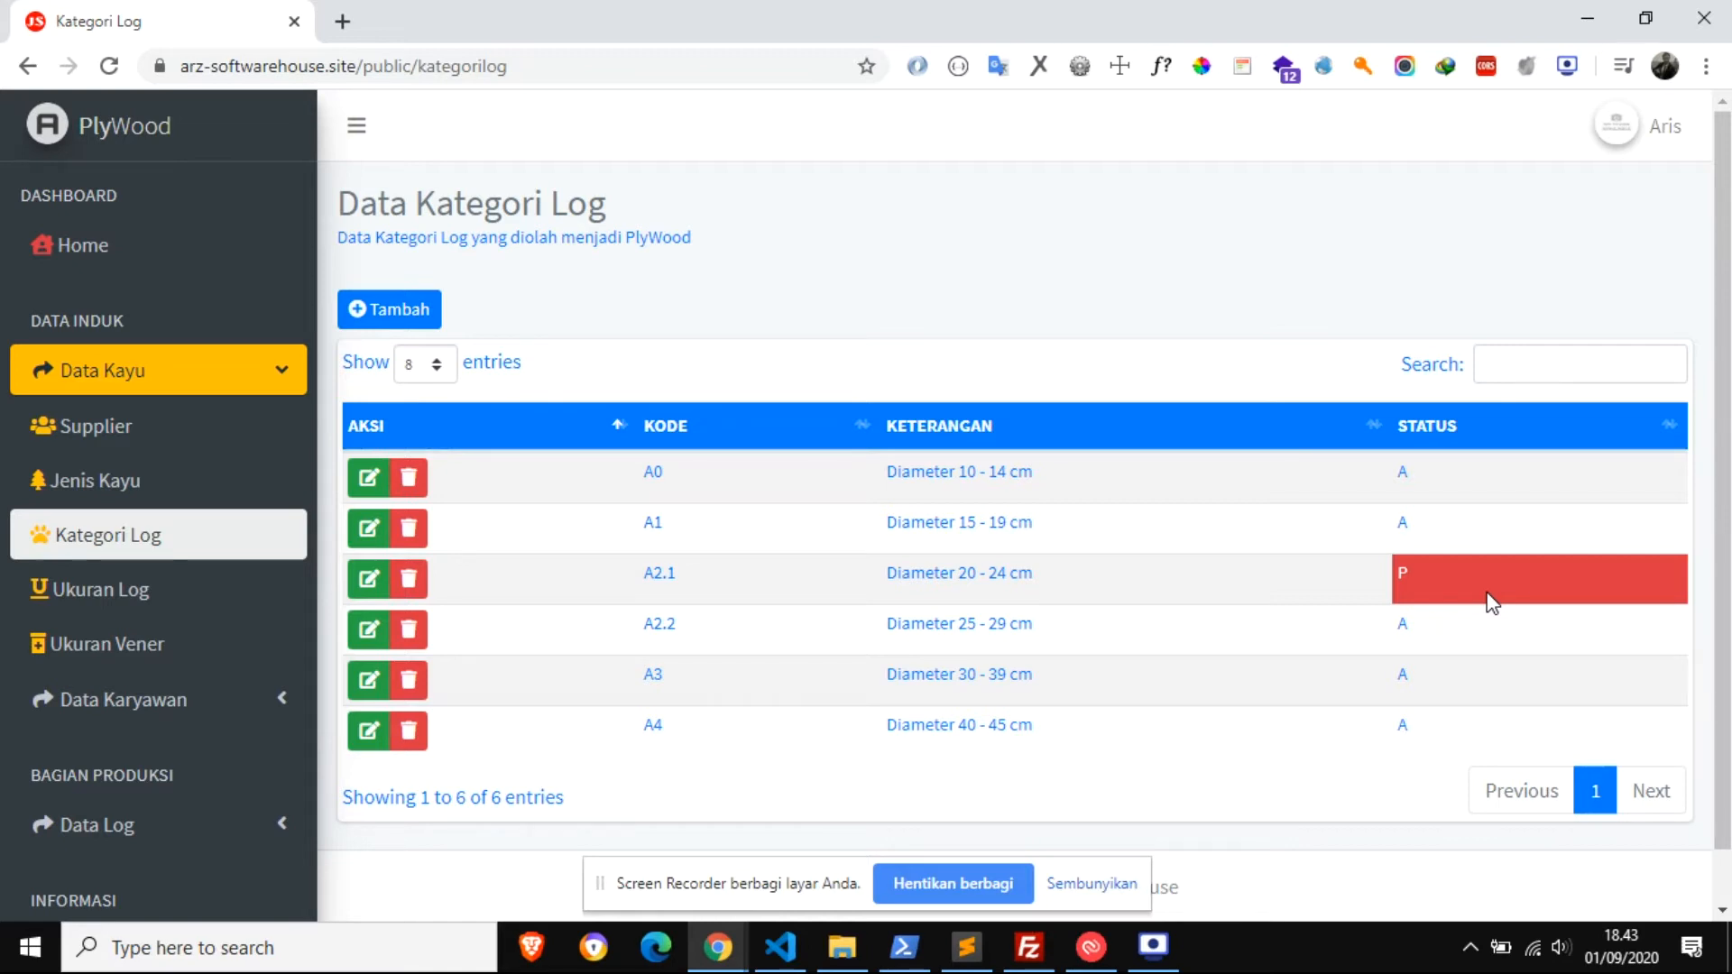
# Step: Start a new Ukuran Log entry and examine the category options offered for rows 1 and 2
pyautogui.click(200, 611)
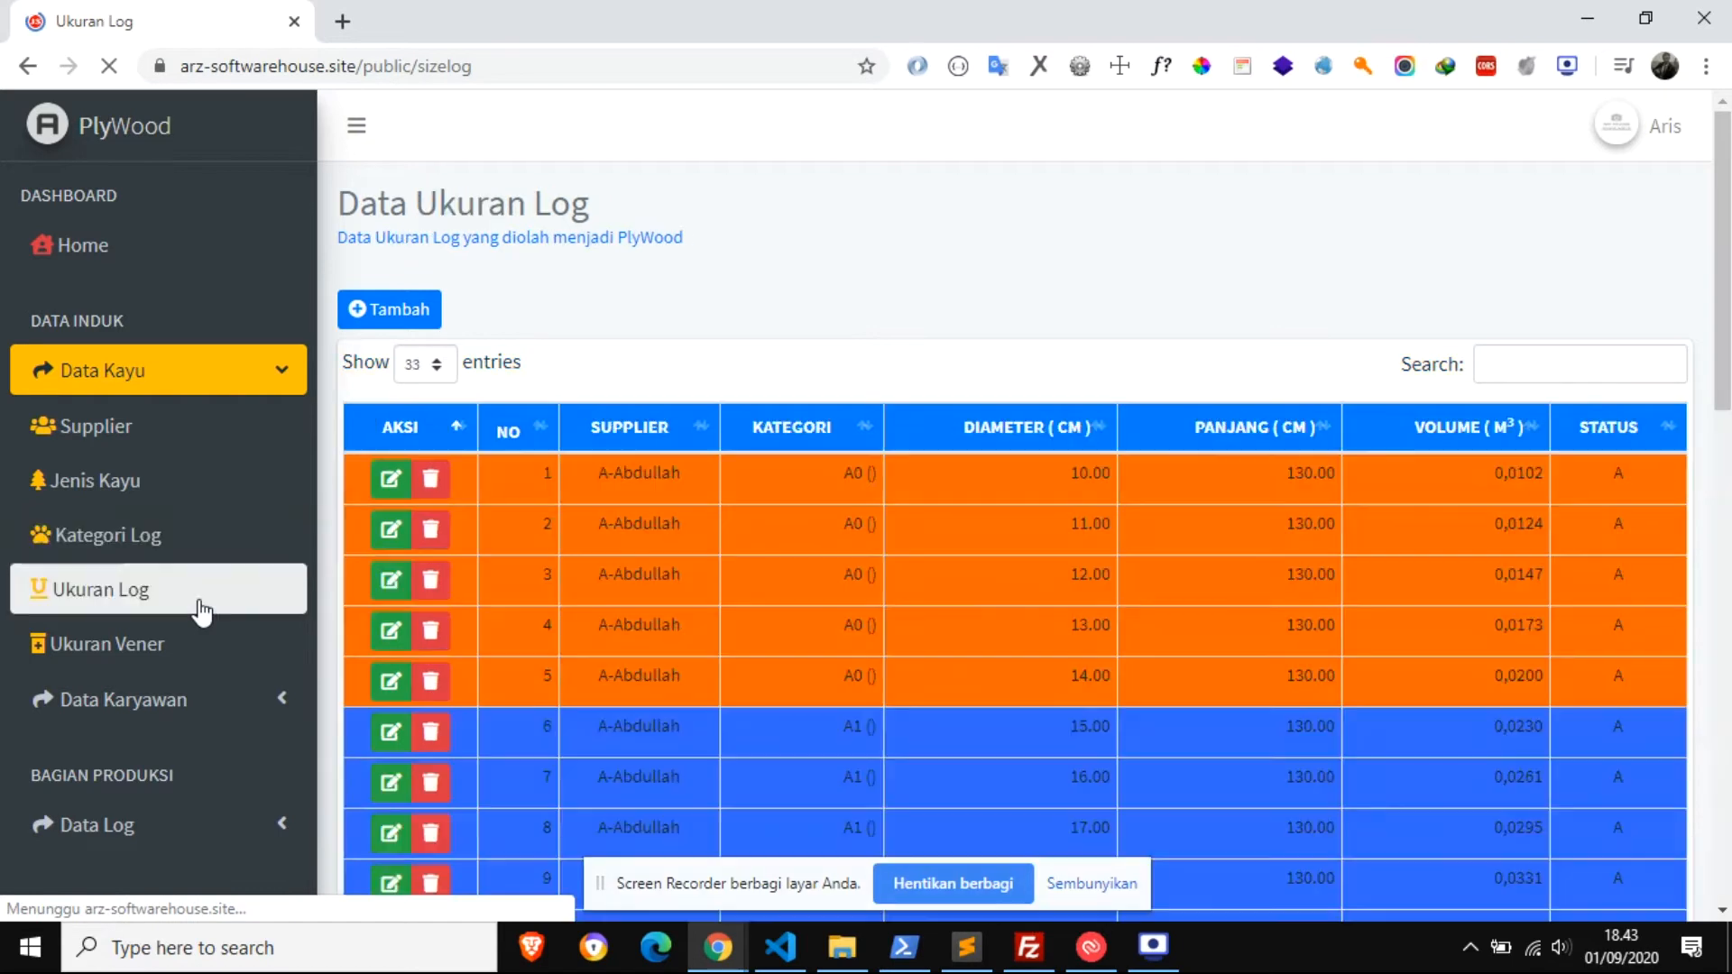
pyautogui.click(424, 332)
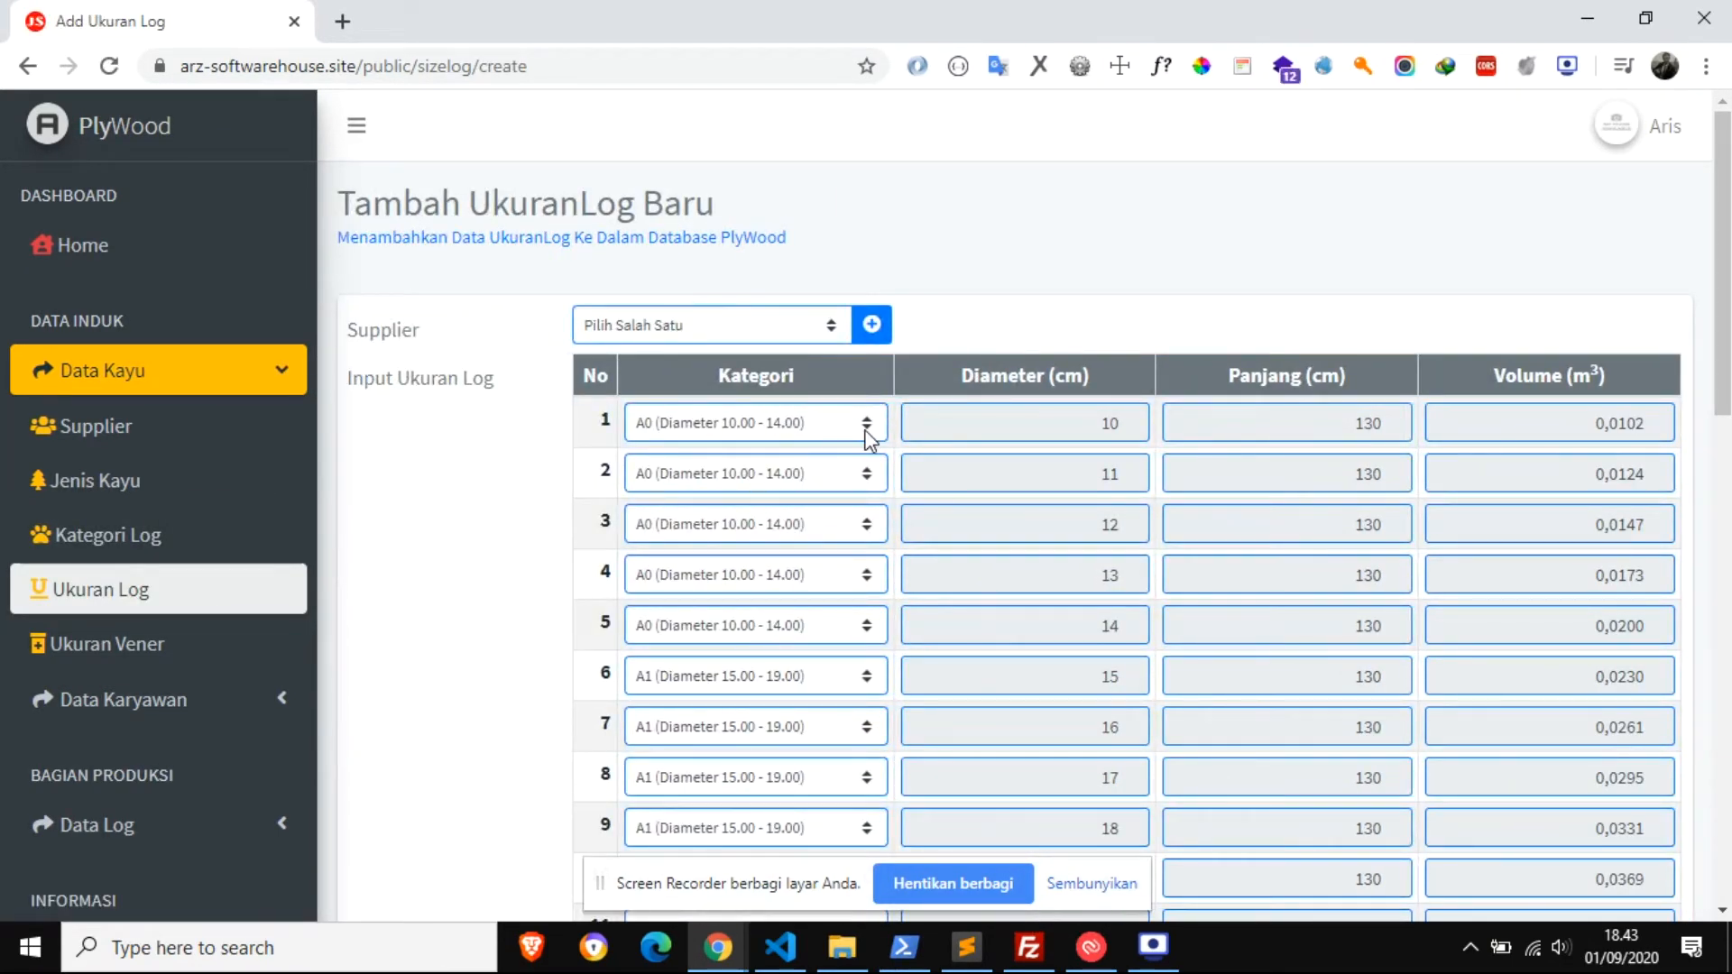
pyautogui.click(866, 424)
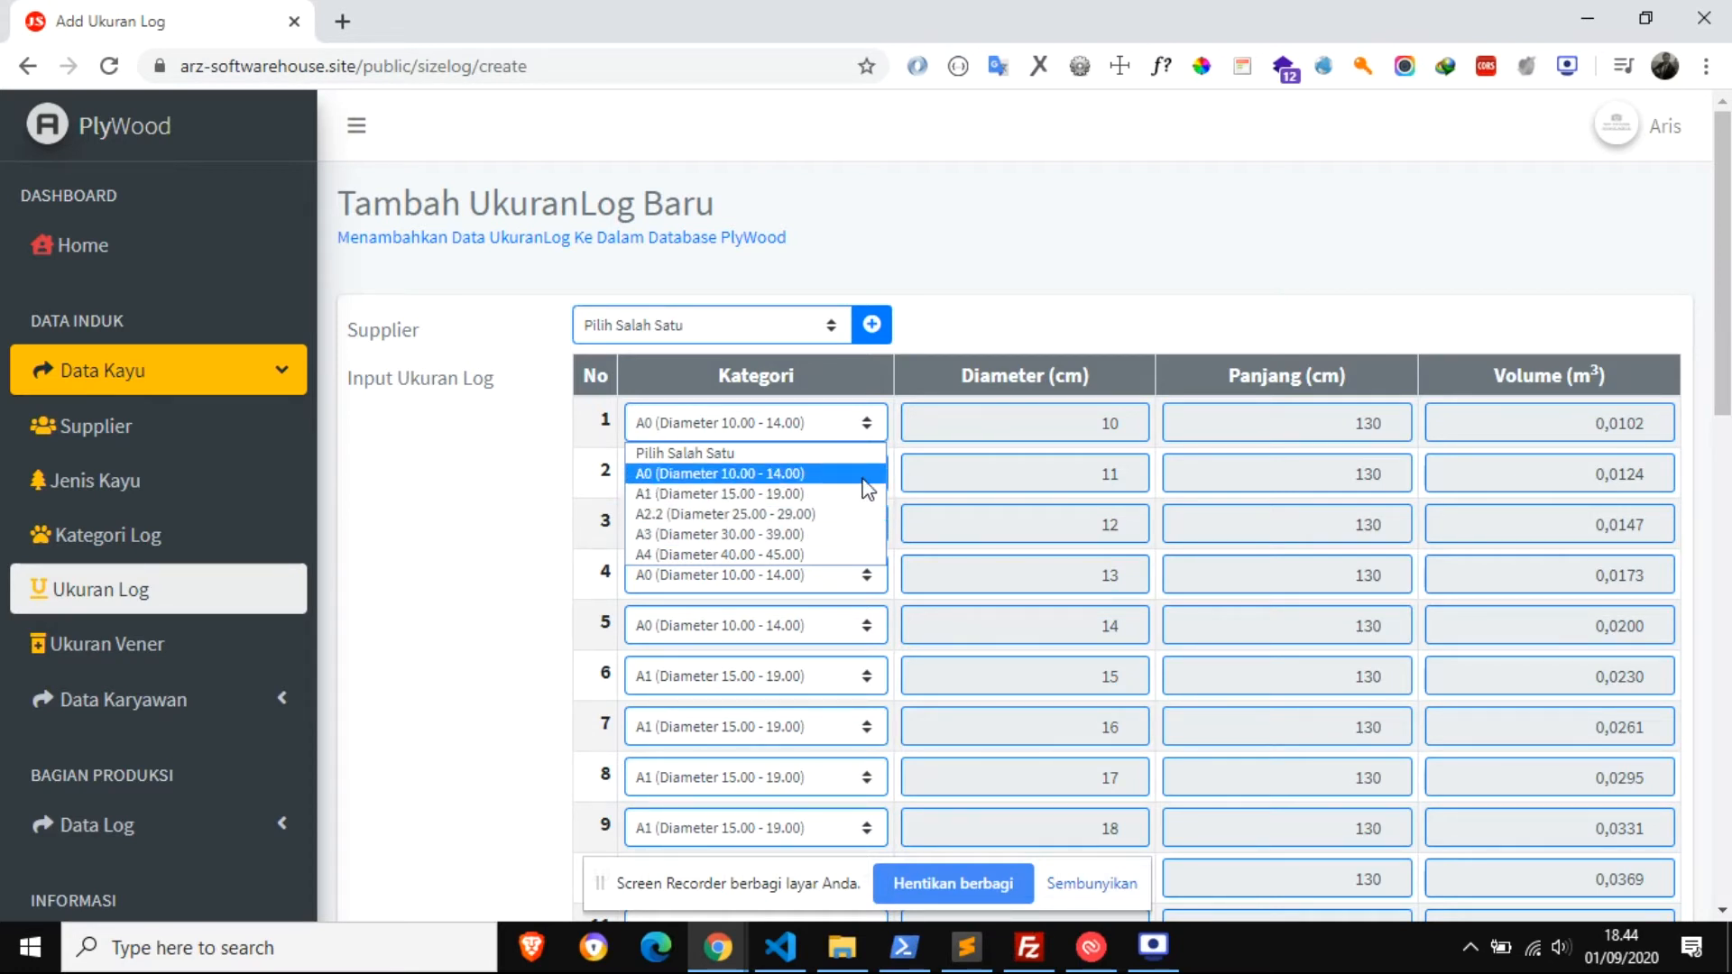
pyautogui.click(970, 326)
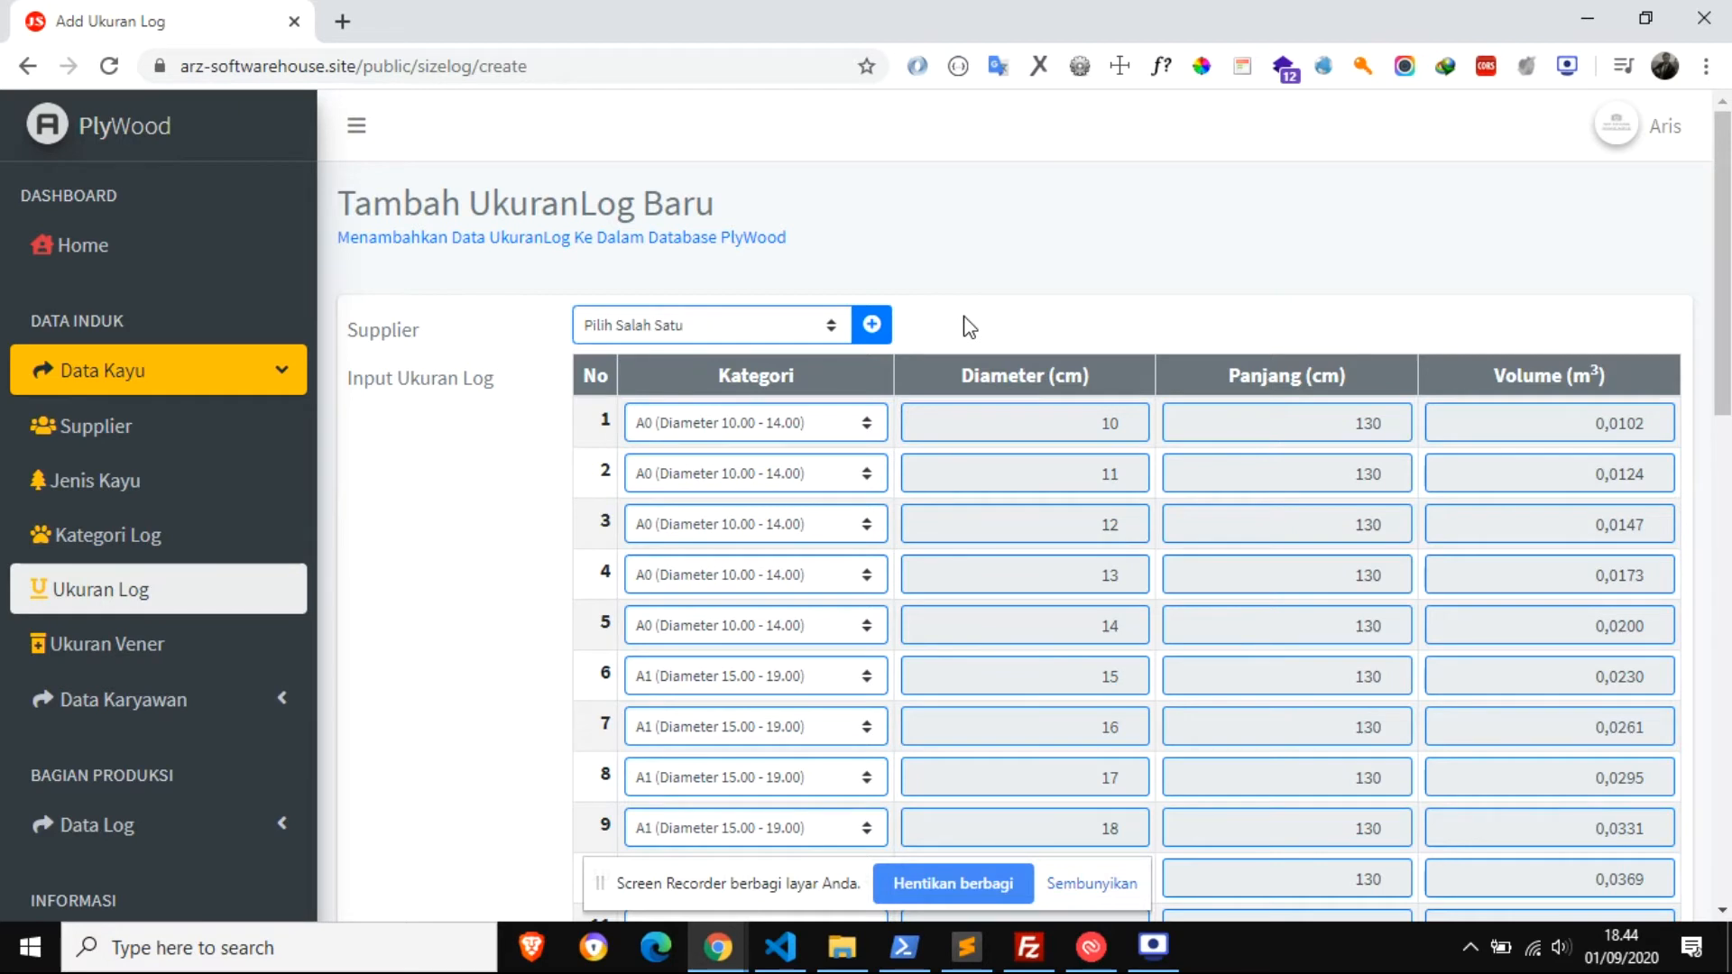
pyautogui.click(864, 475)
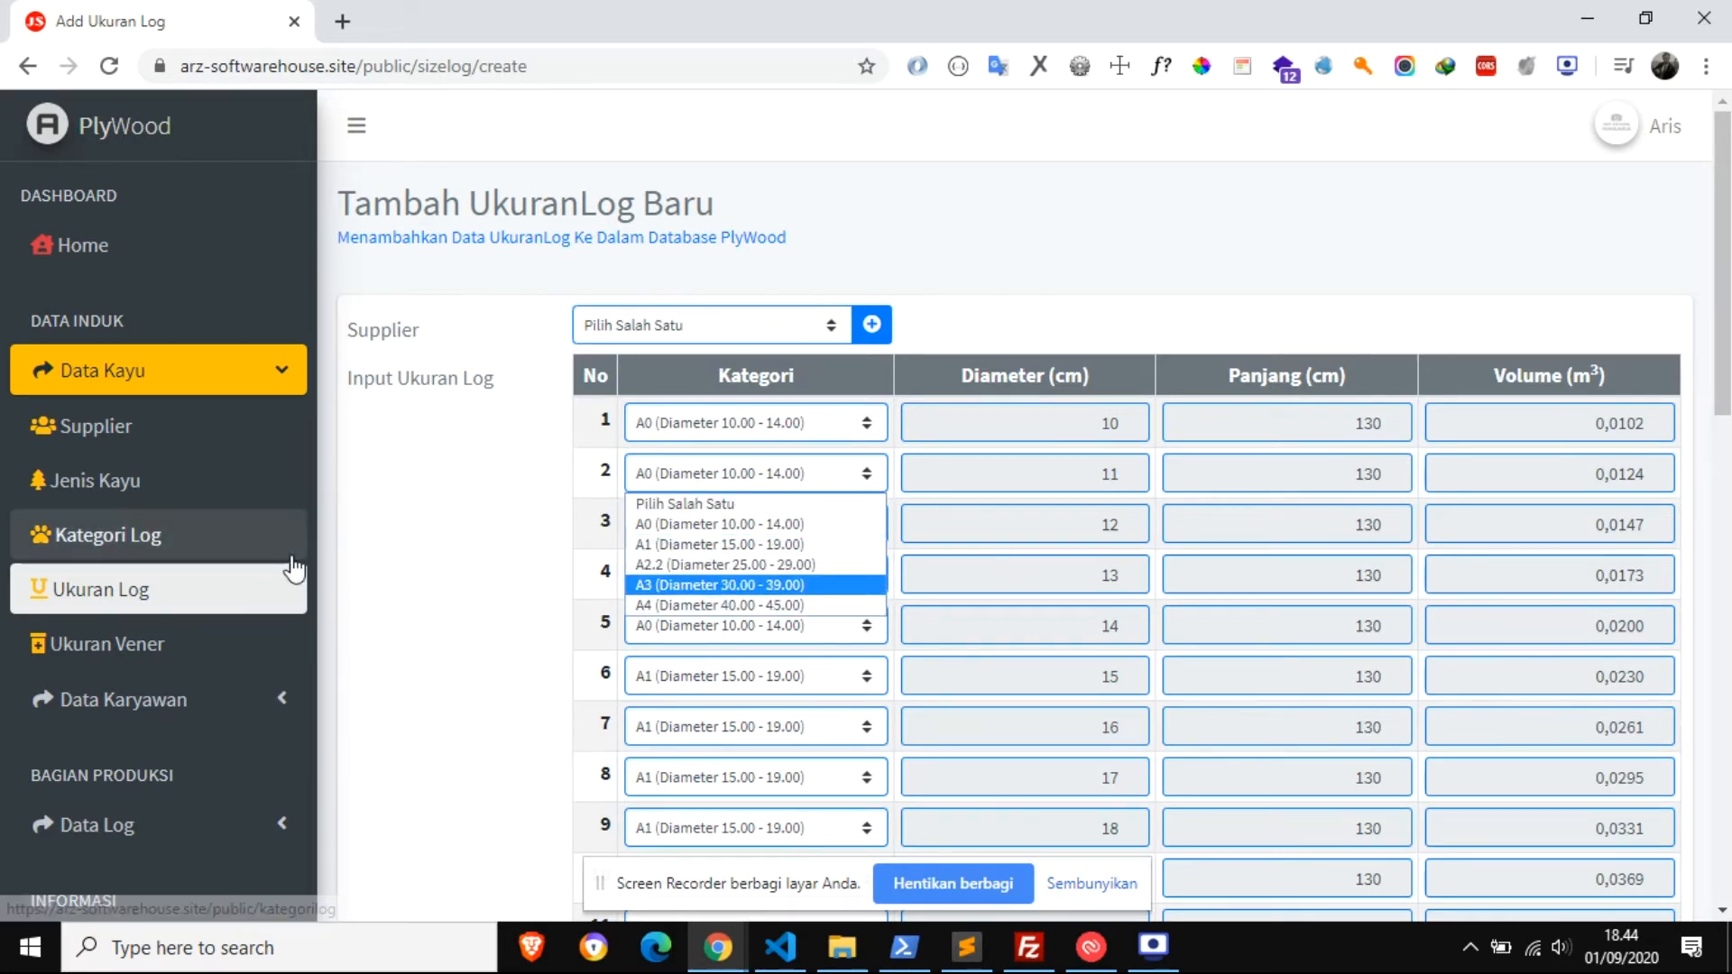
# Step: Edit category A2.1 in the Kategori Log list, set its status to Aktif and save
pyautogui.click(232, 544)
pyautogui.click(232, 552)
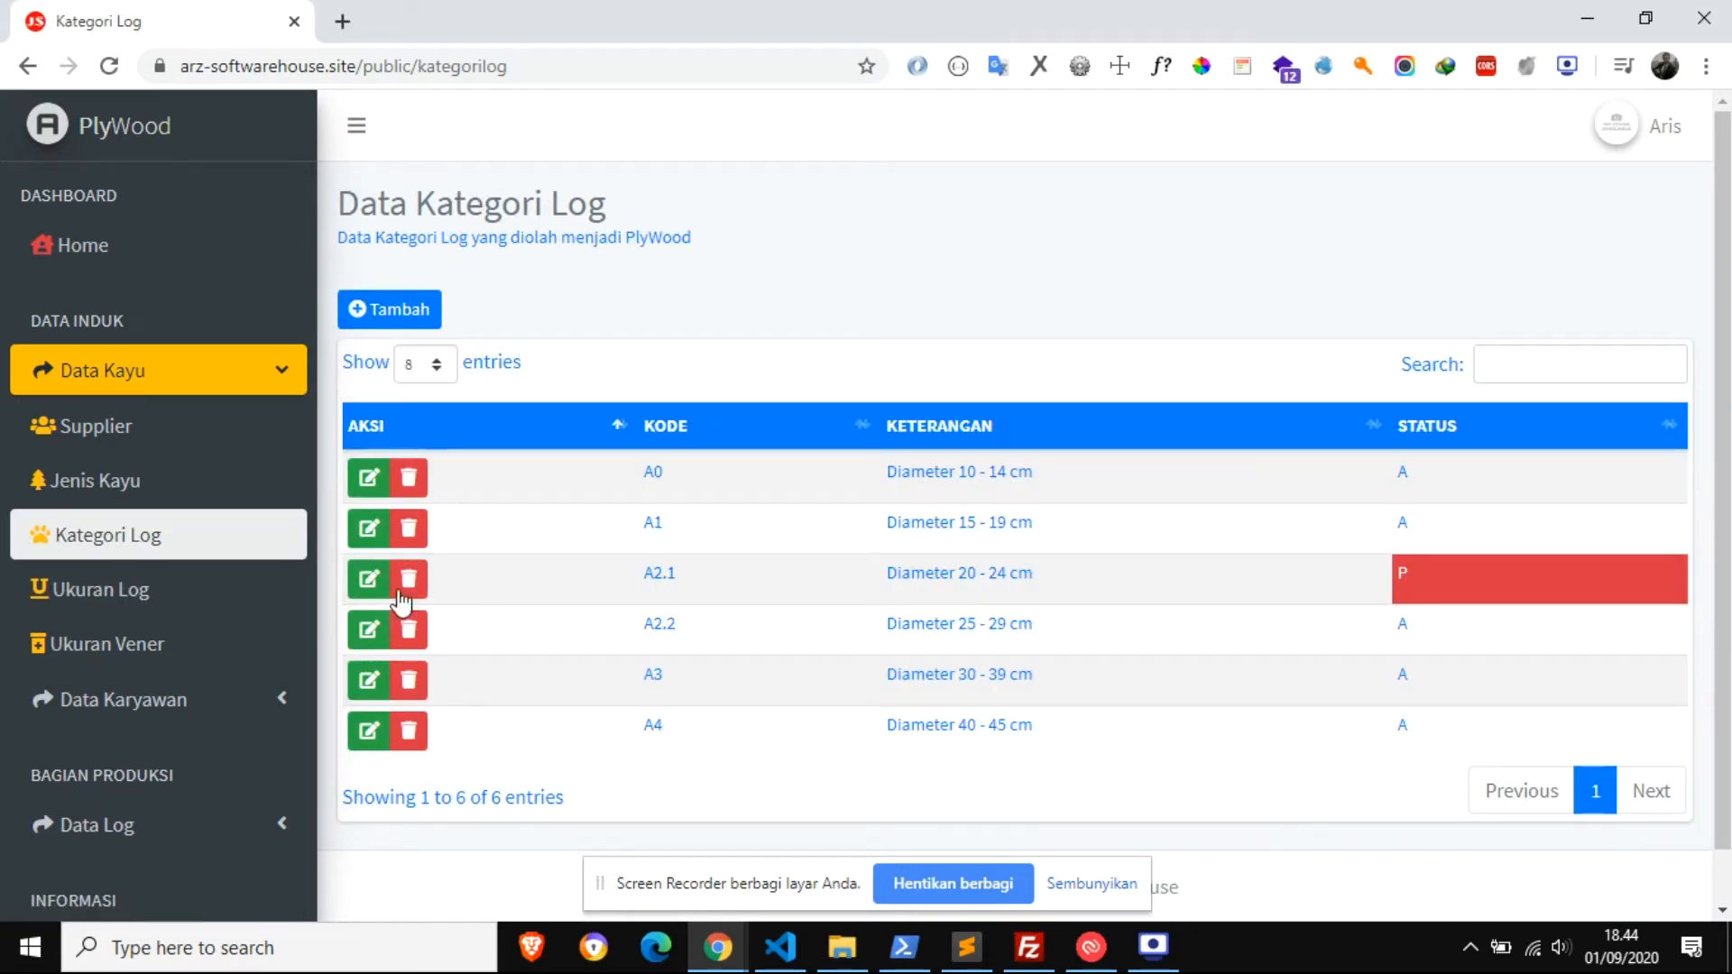
pyautogui.click(377, 586)
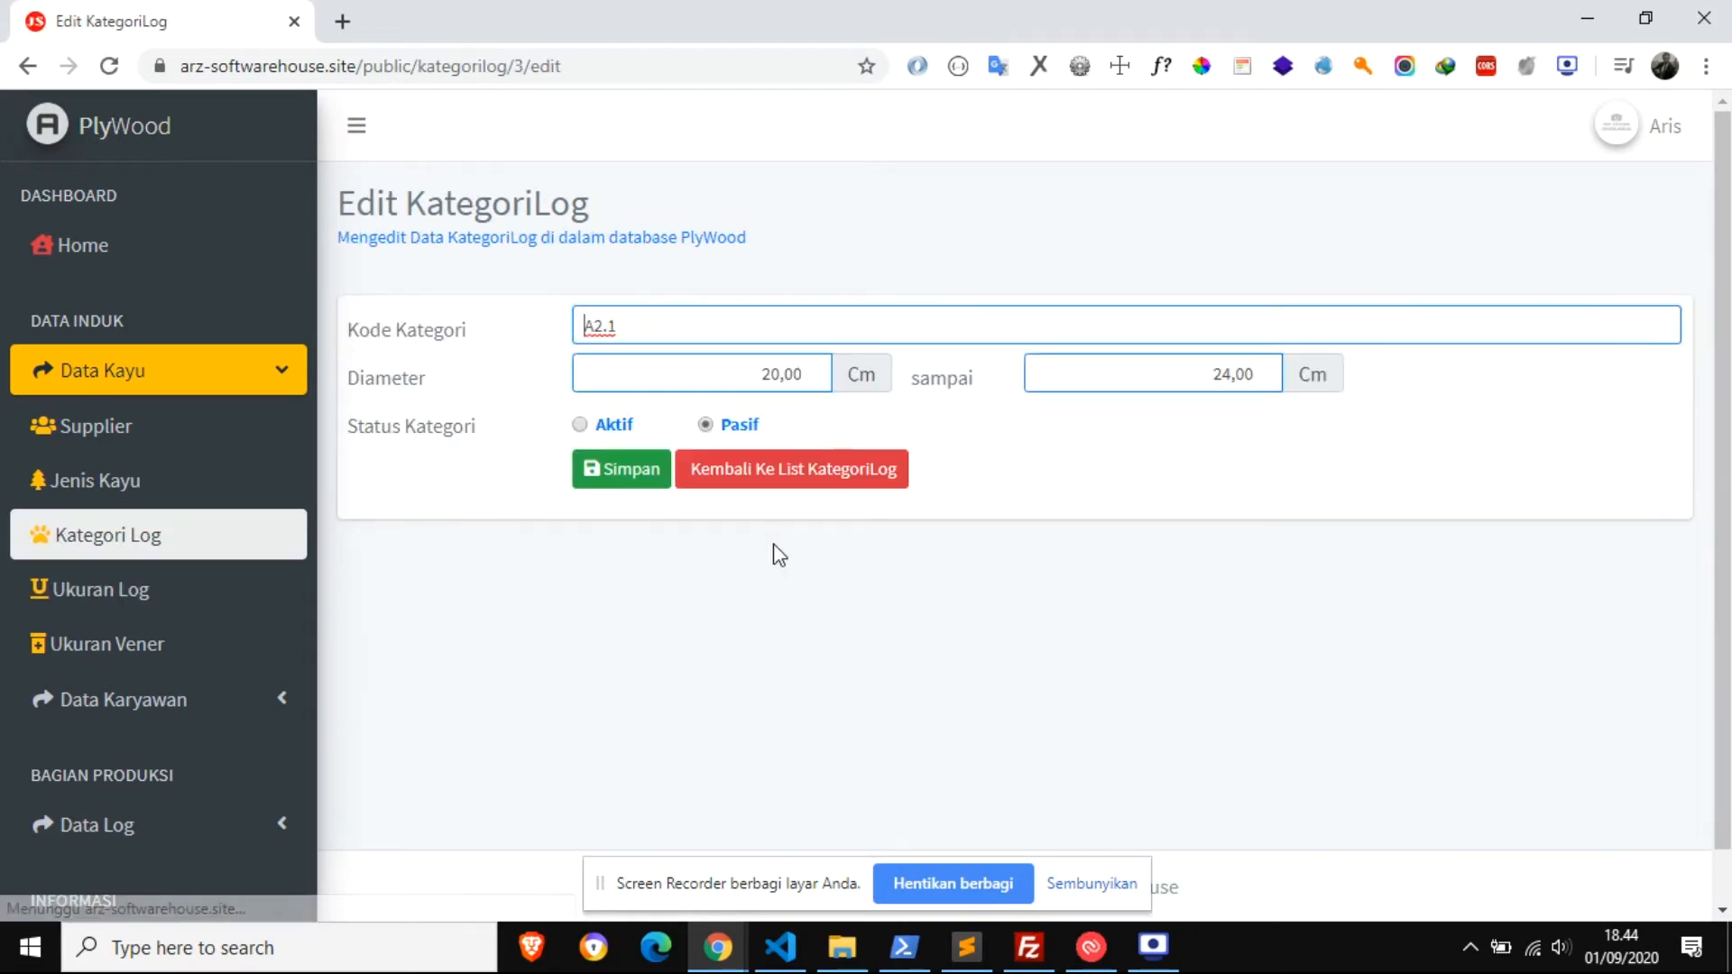
pyautogui.click(620, 469)
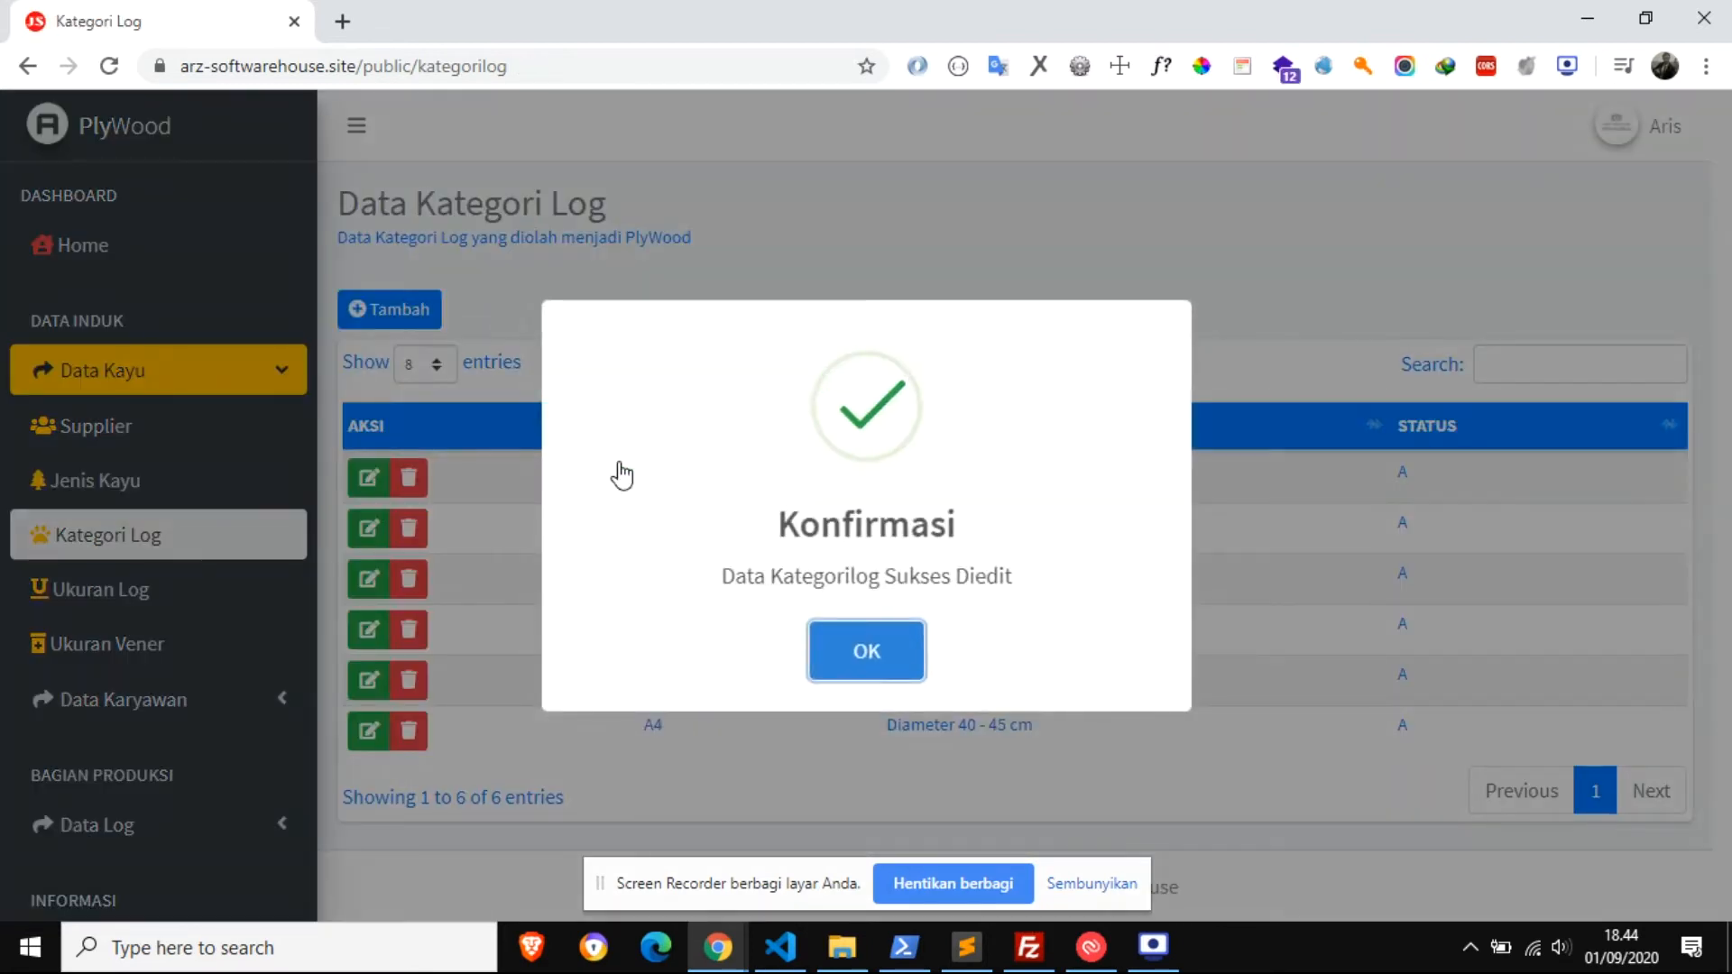
pyautogui.click(884, 659)
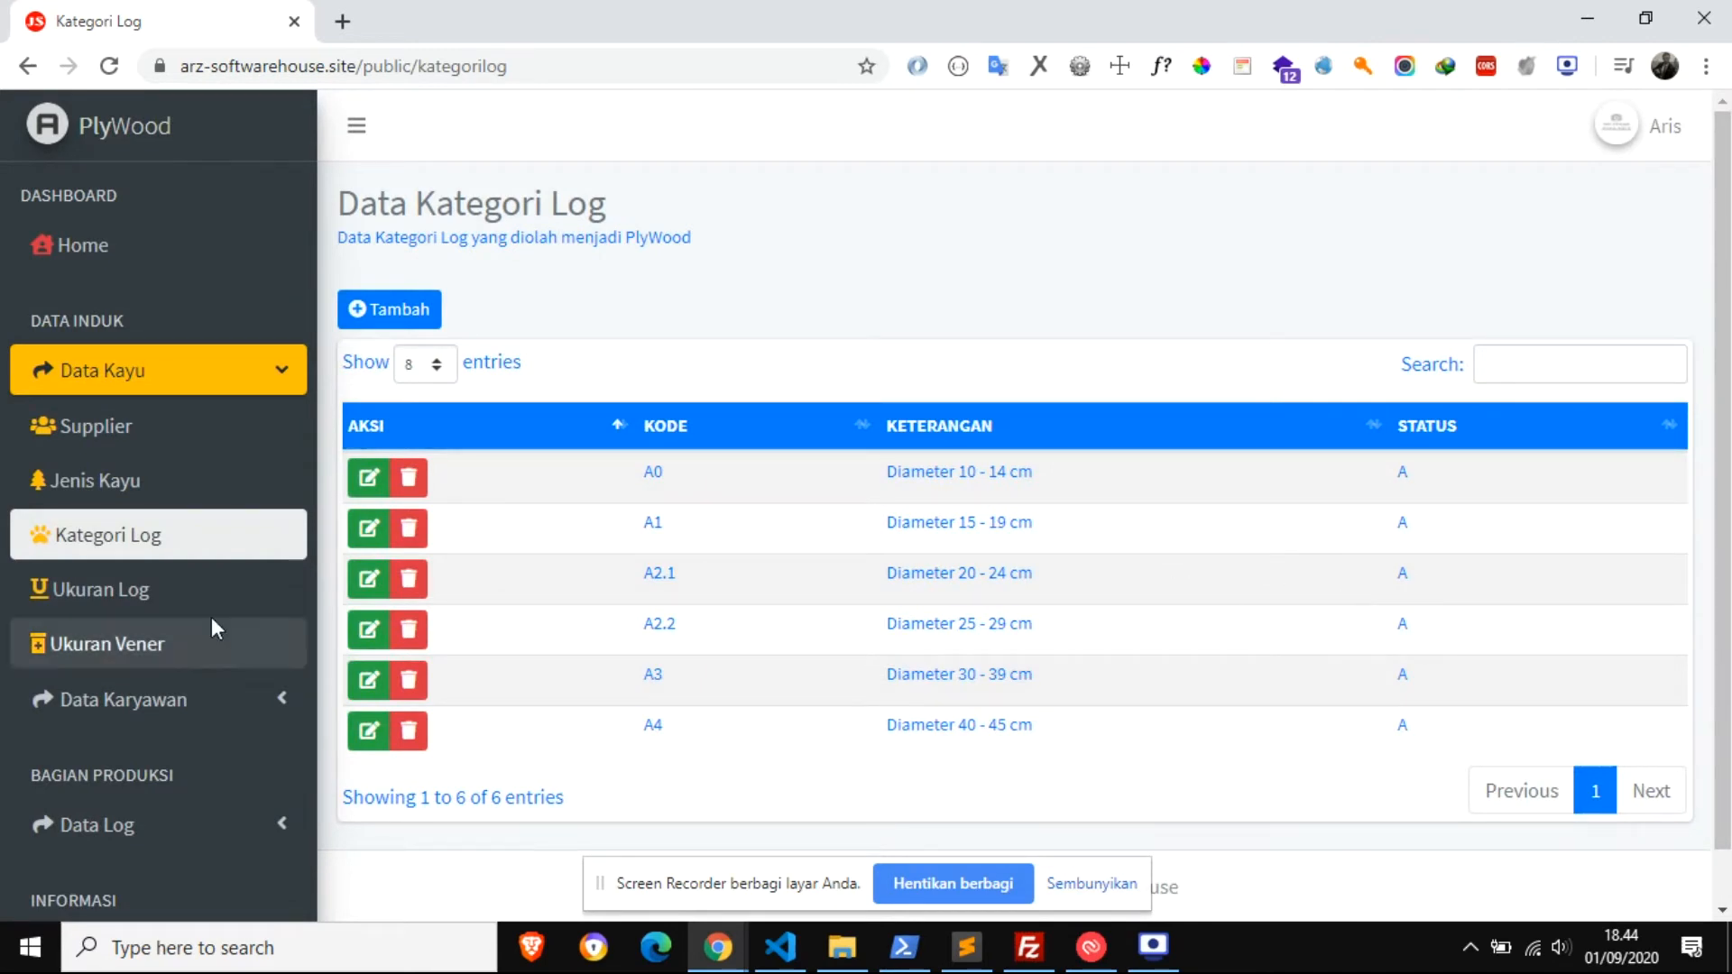
# Step: Return to the new Ukuran Log form and check the category options for row 1
pyautogui.click(176, 607)
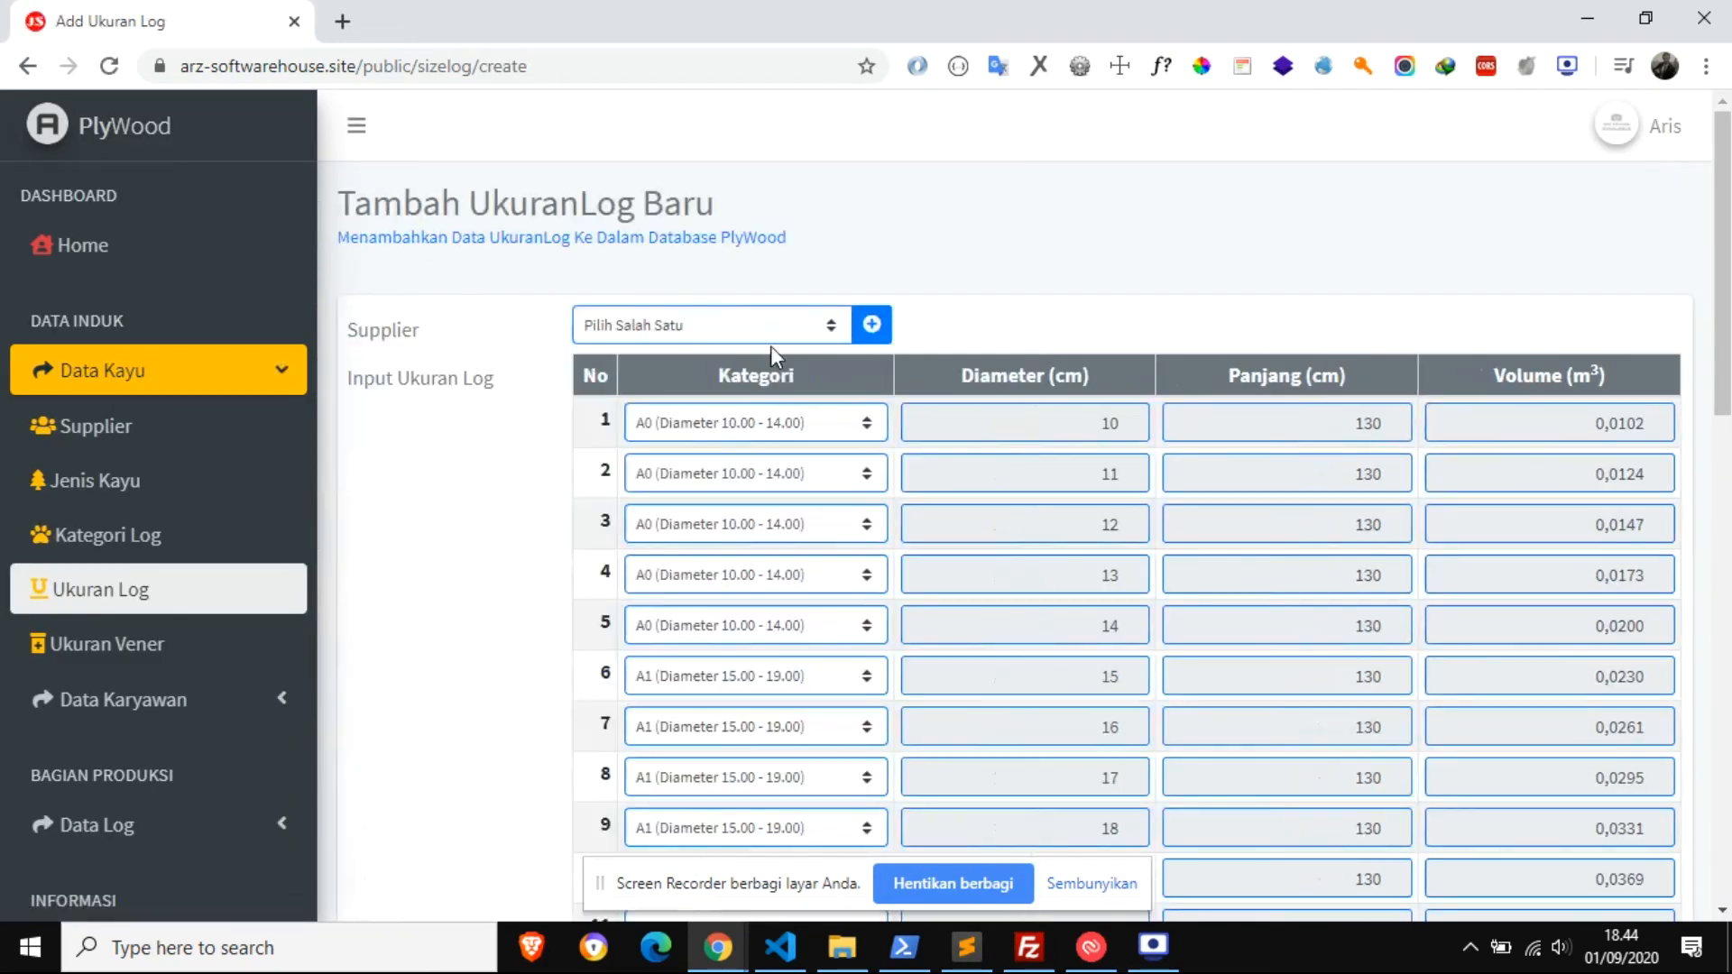
pyautogui.click(855, 433)
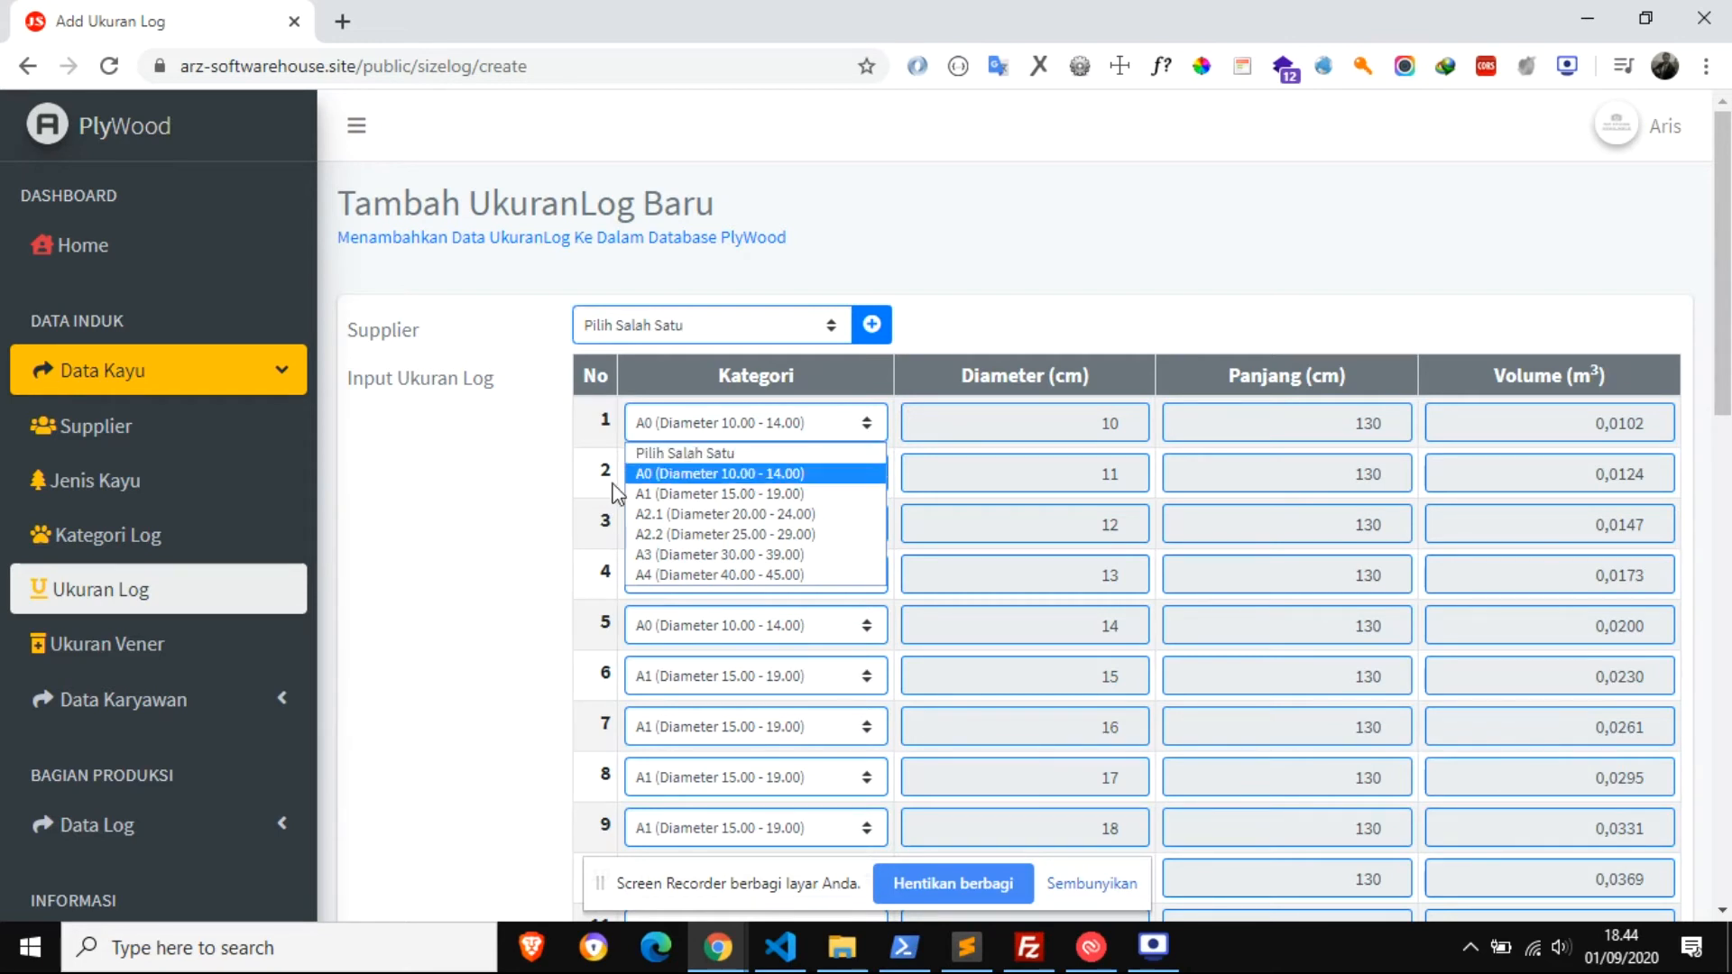
# Step: Add a Kategori Log entry with code A1 and a diameter range of 15 to 18 cm, and save it
pyautogui.click(193, 561)
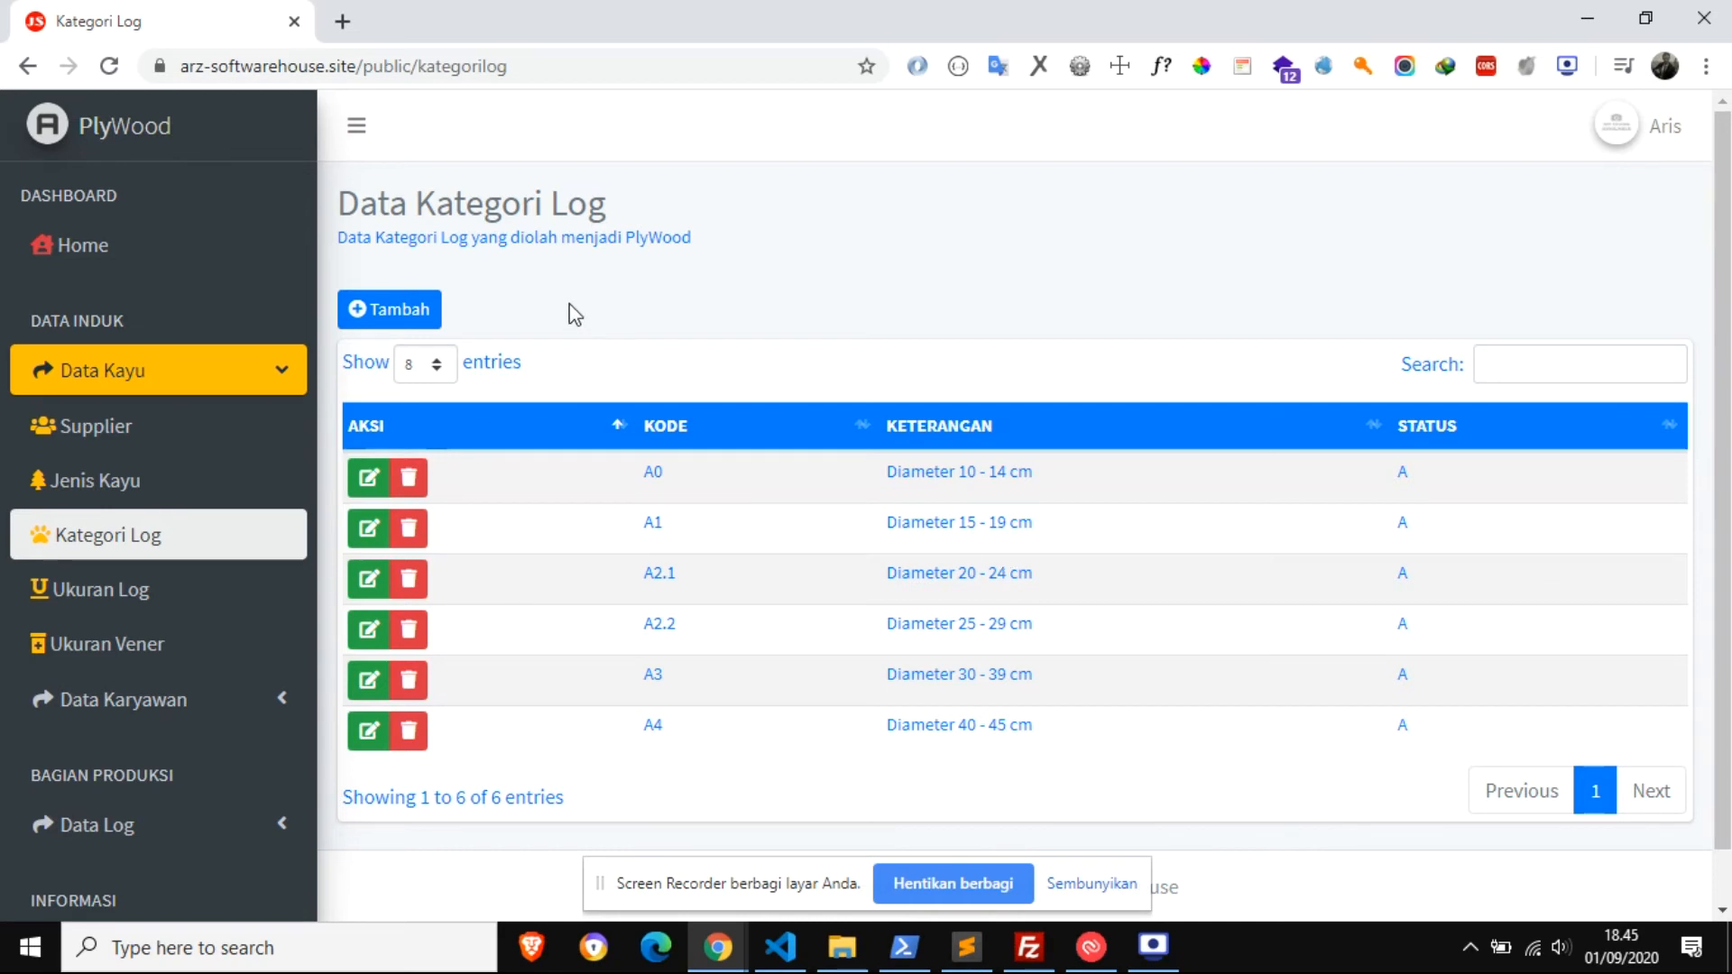
pyautogui.click(424, 320)
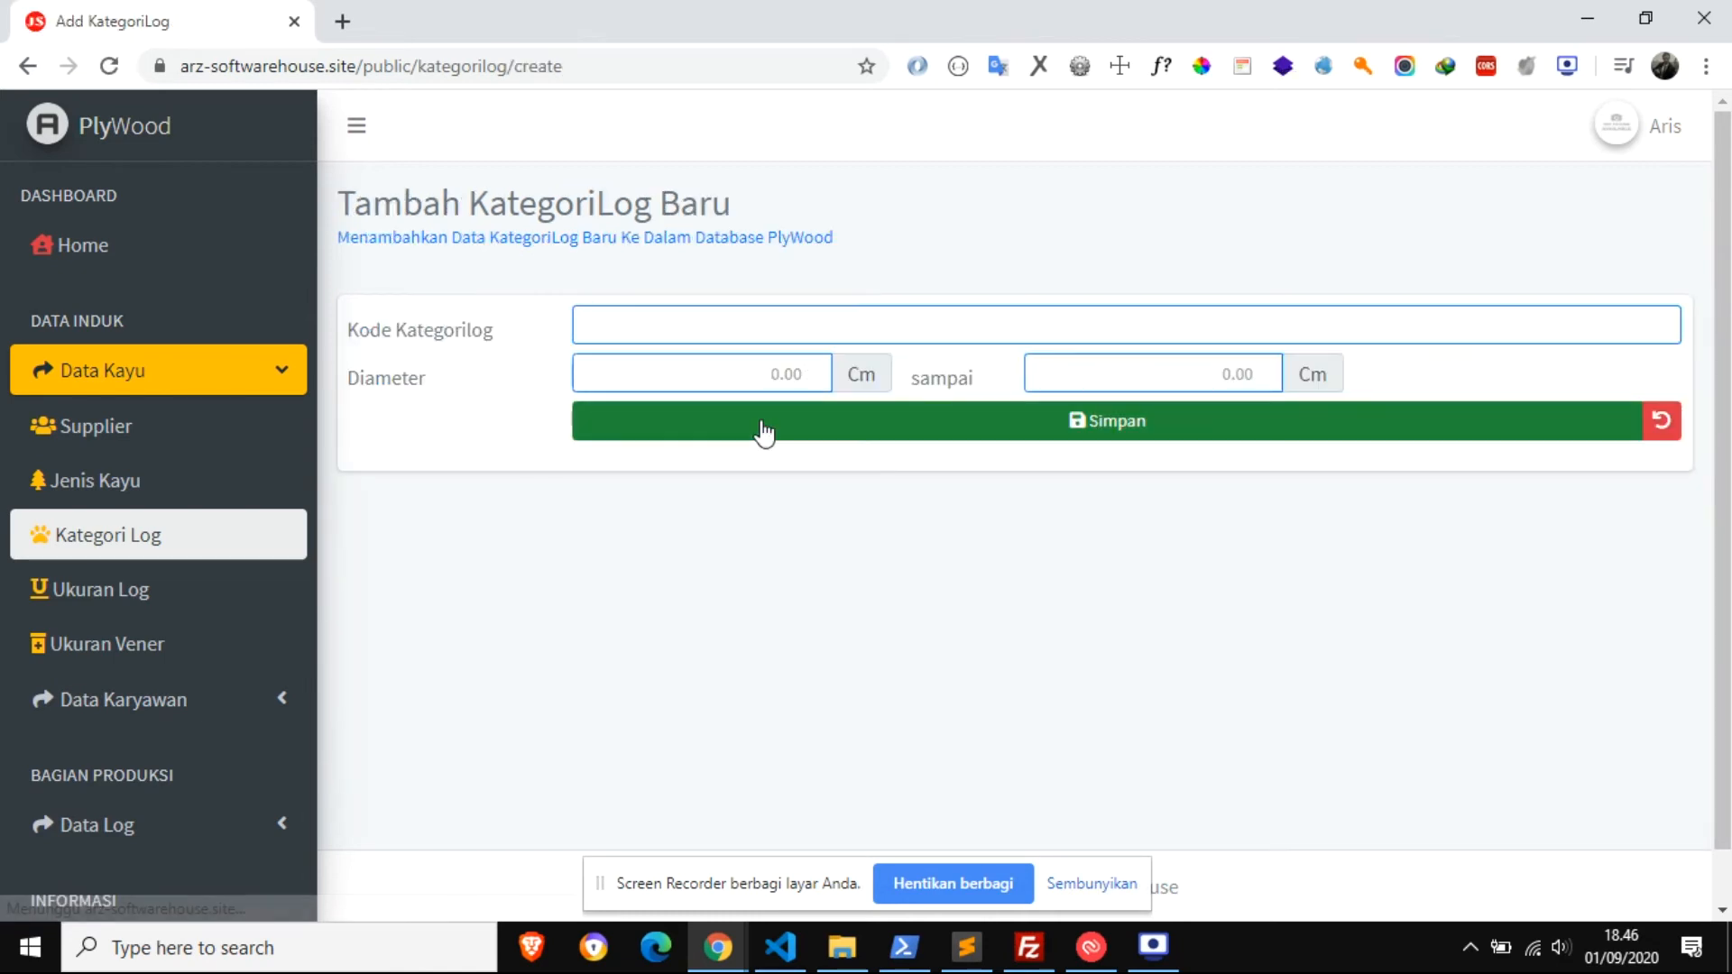
pyautogui.write('A1')
pyautogui.press('Escape')
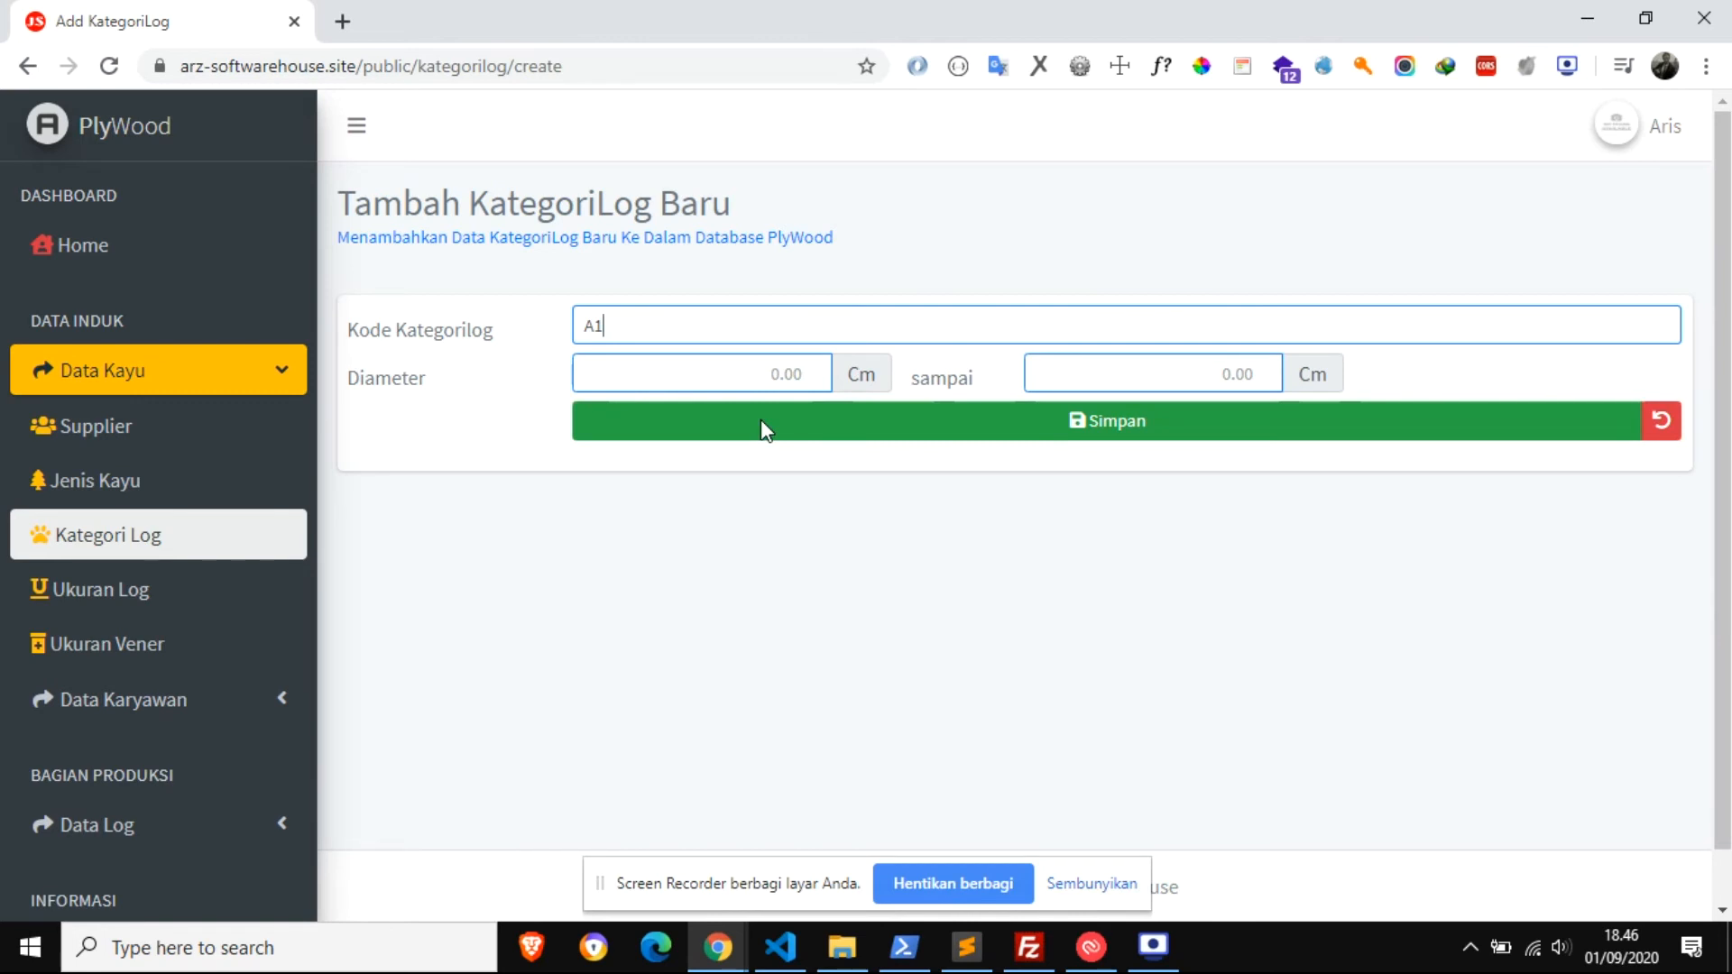
pyautogui.click(783, 376)
pyautogui.write('15')
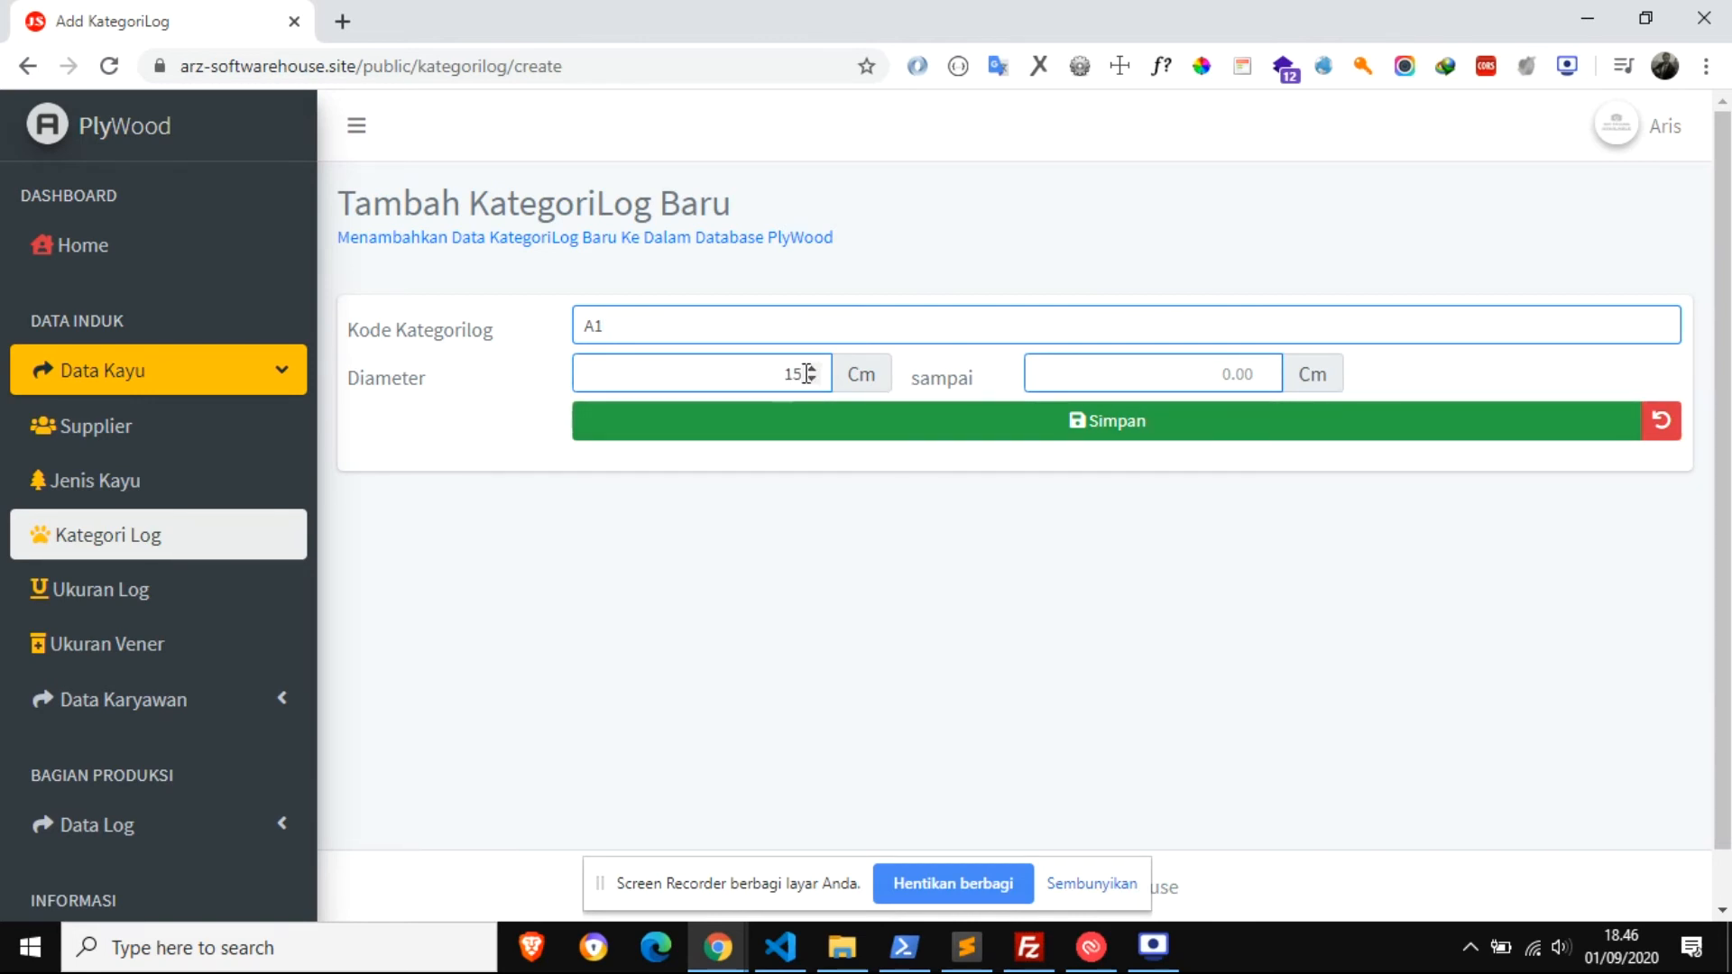
pyautogui.click(1148, 375)
pyautogui.write('18')
pyautogui.click(1119, 429)
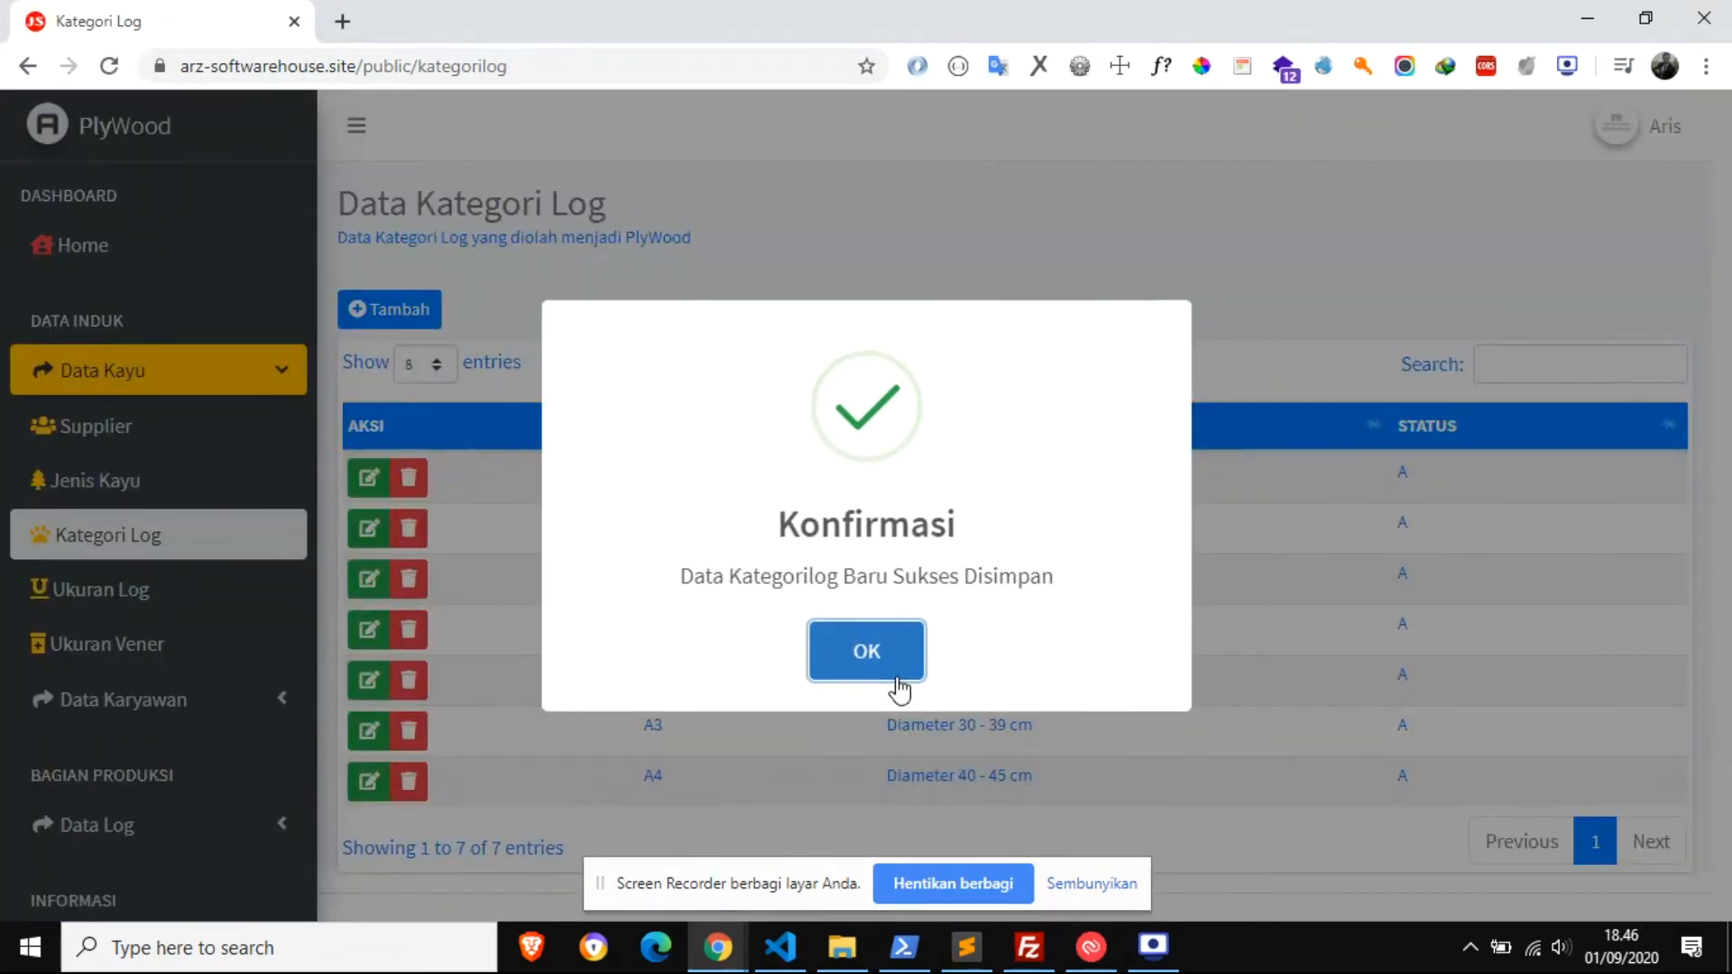
pyautogui.click(893, 663)
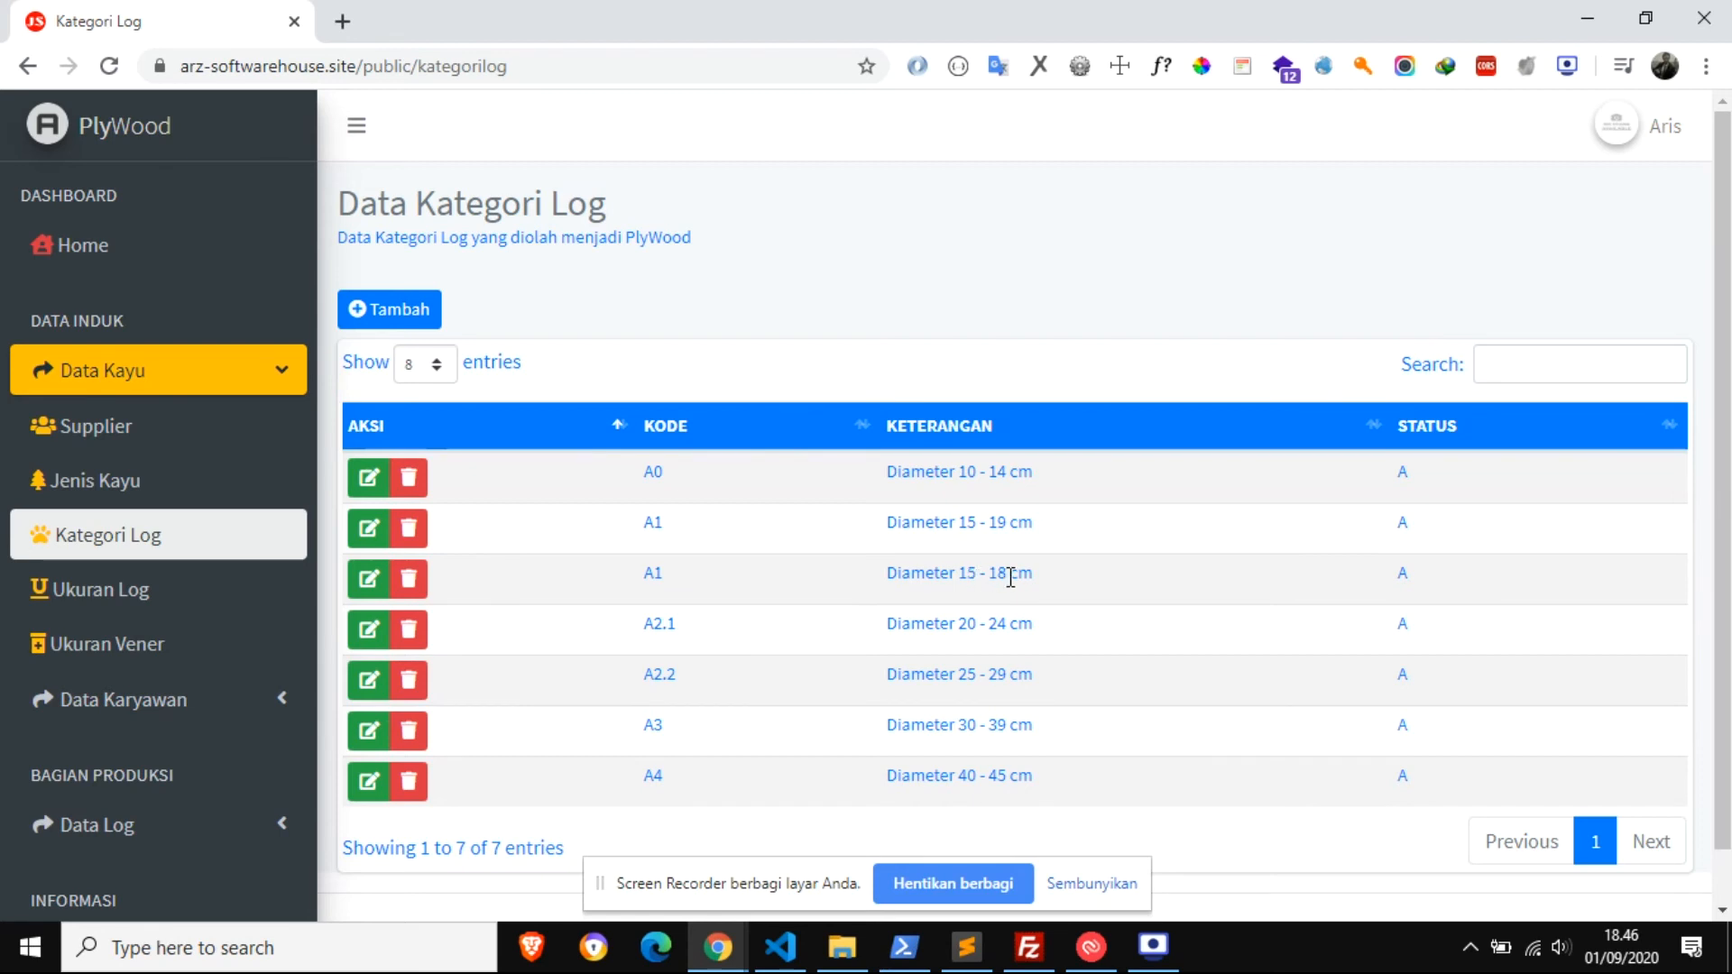
# Step: Add another Kategori Log entry with code A2.1 and a diameter range of 19 to 24 cm, and save it
pyautogui.click(426, 313)
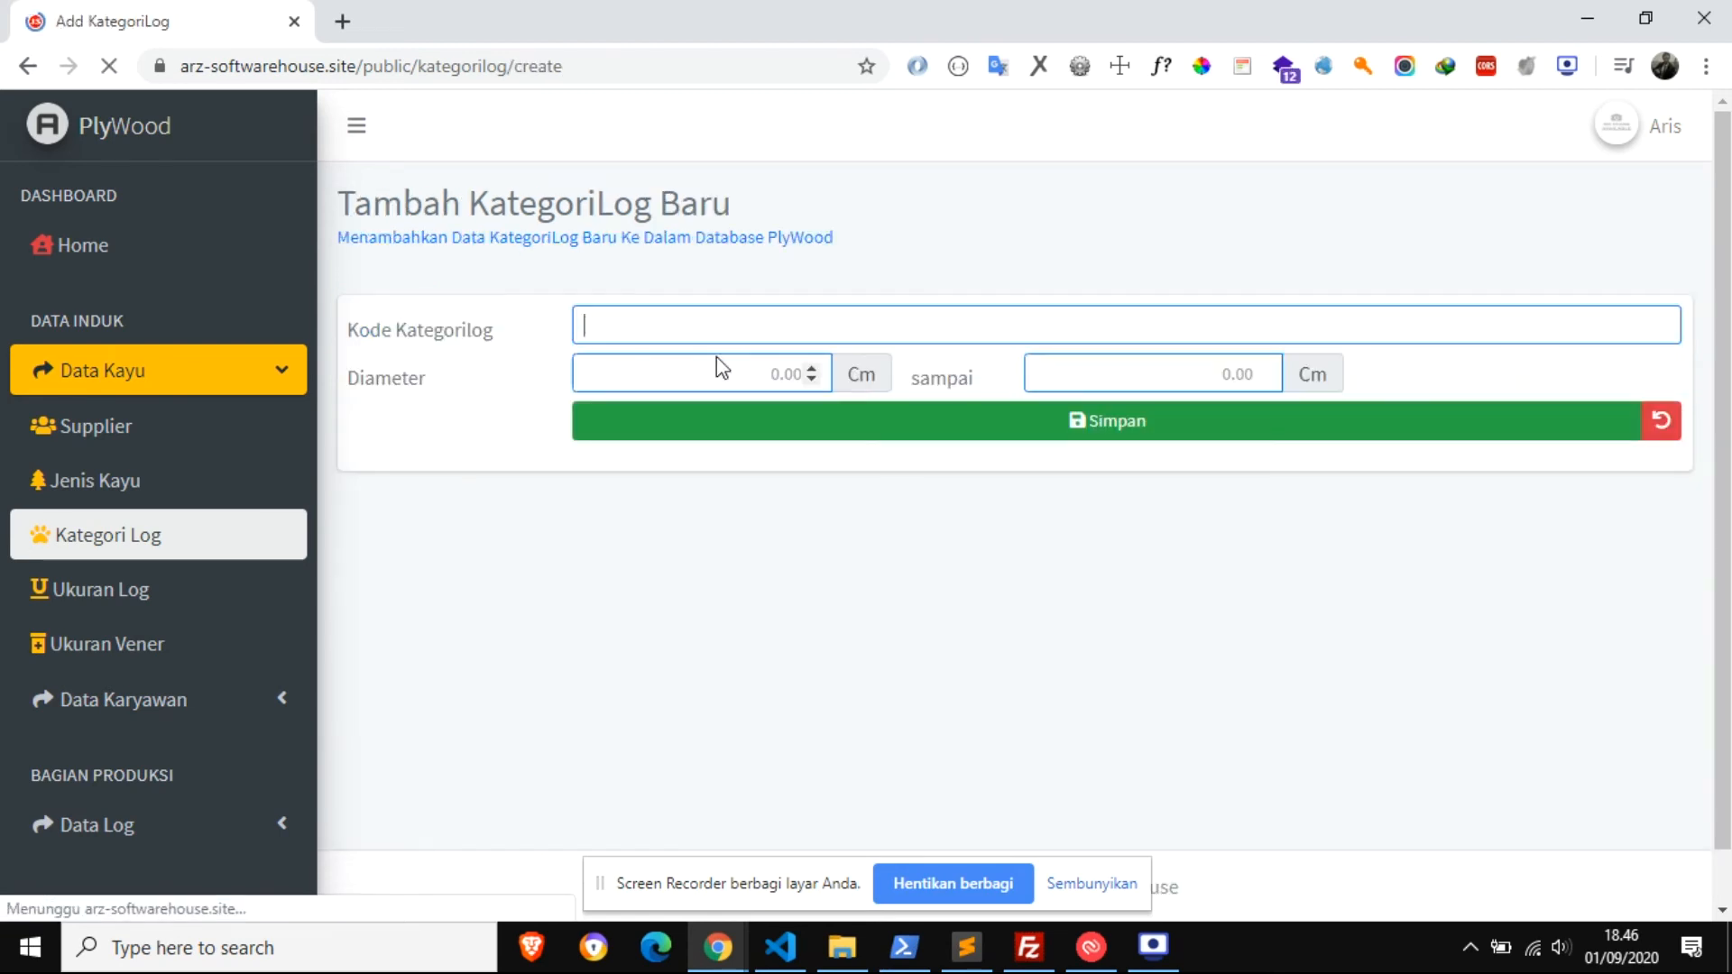
pyautogui.write('A1')
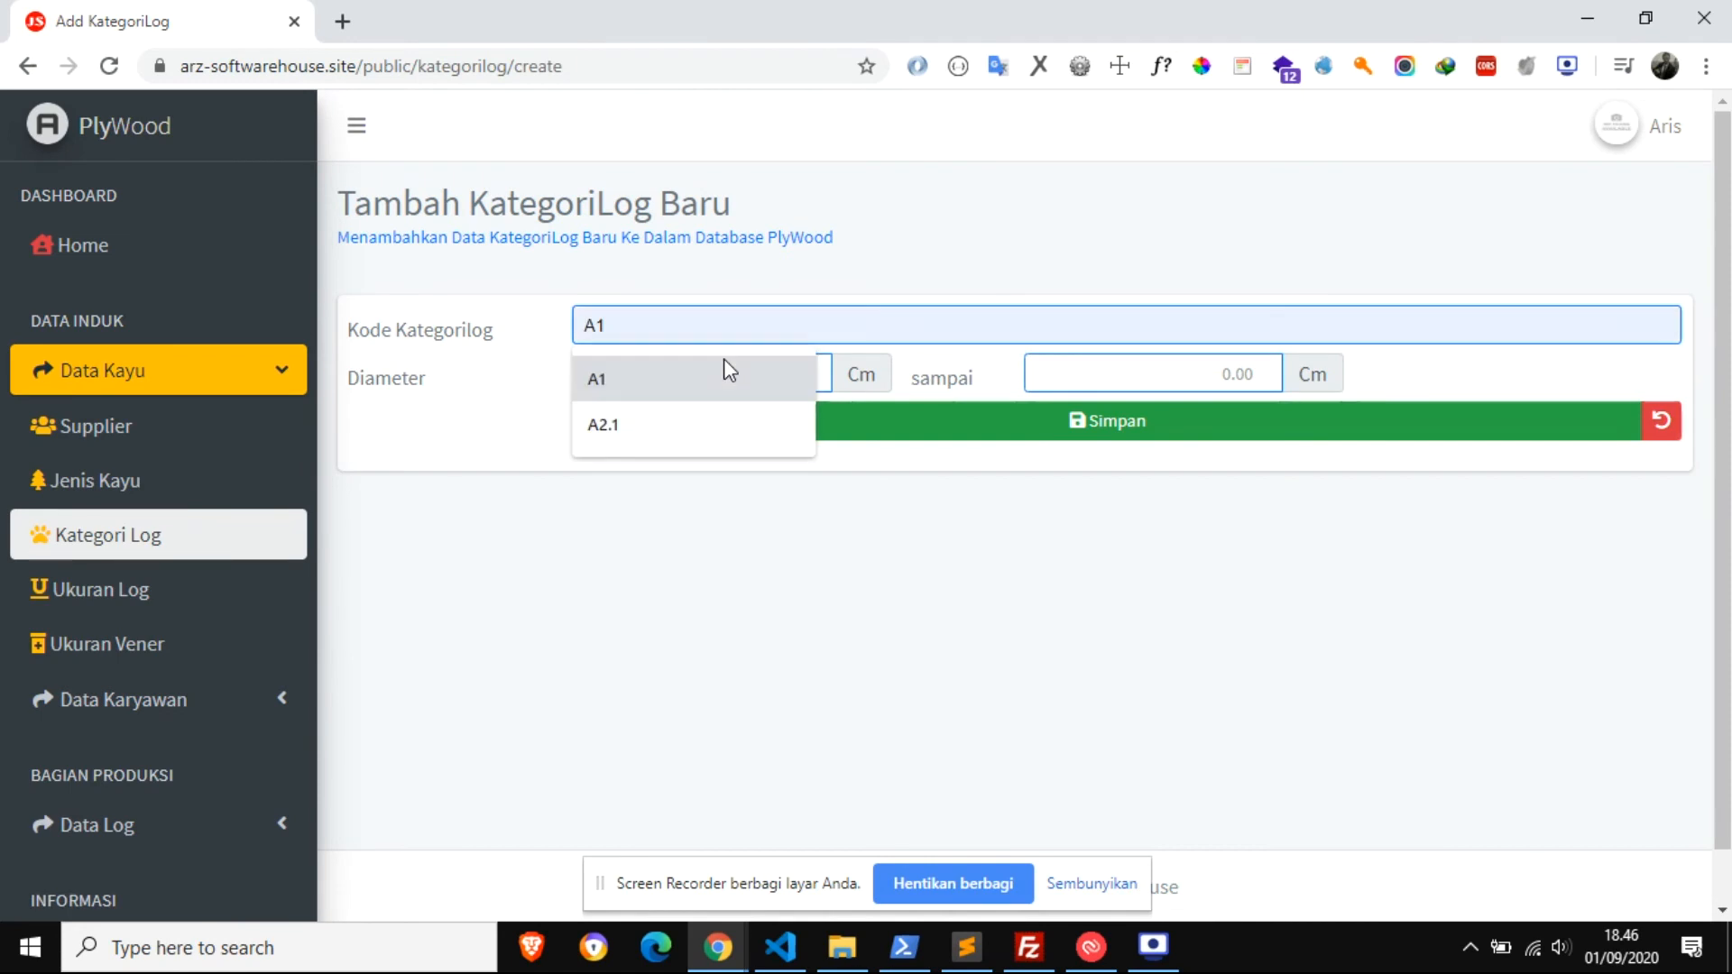
pyautogui.write('2')
pyautogui.click(723, 374)
pyautogui.click(708, 377)
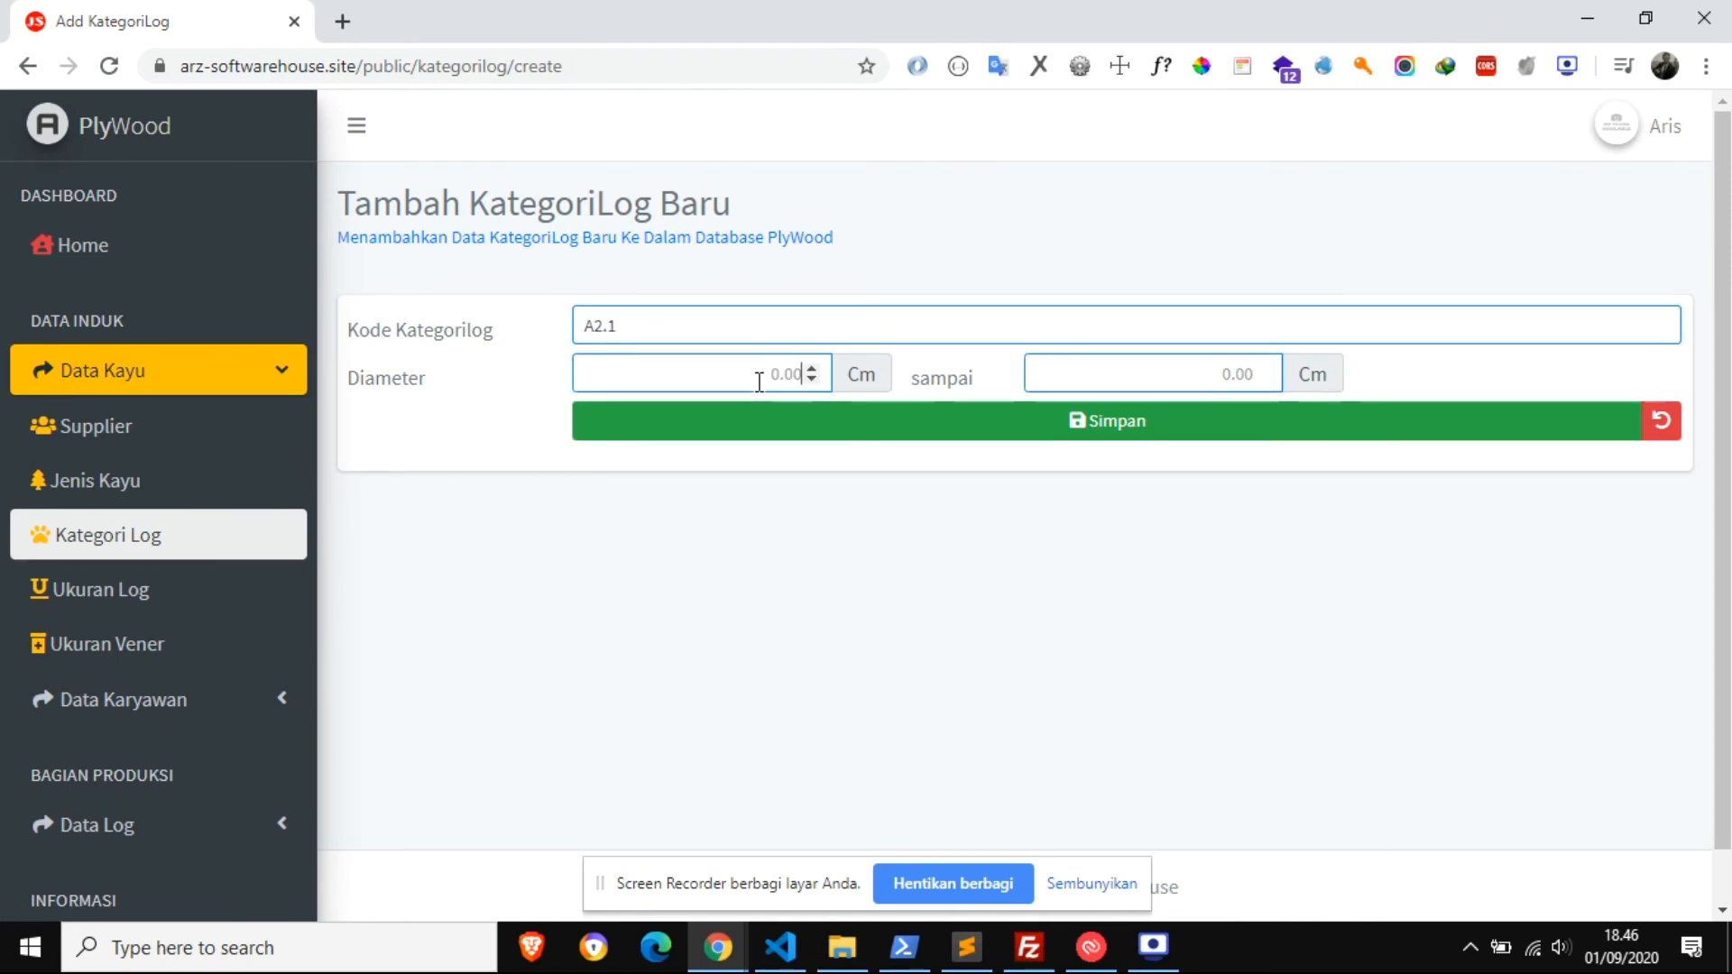
pyautogui.write('19')
pyautogui.click(1185, 385)
pyautogui.write('24')
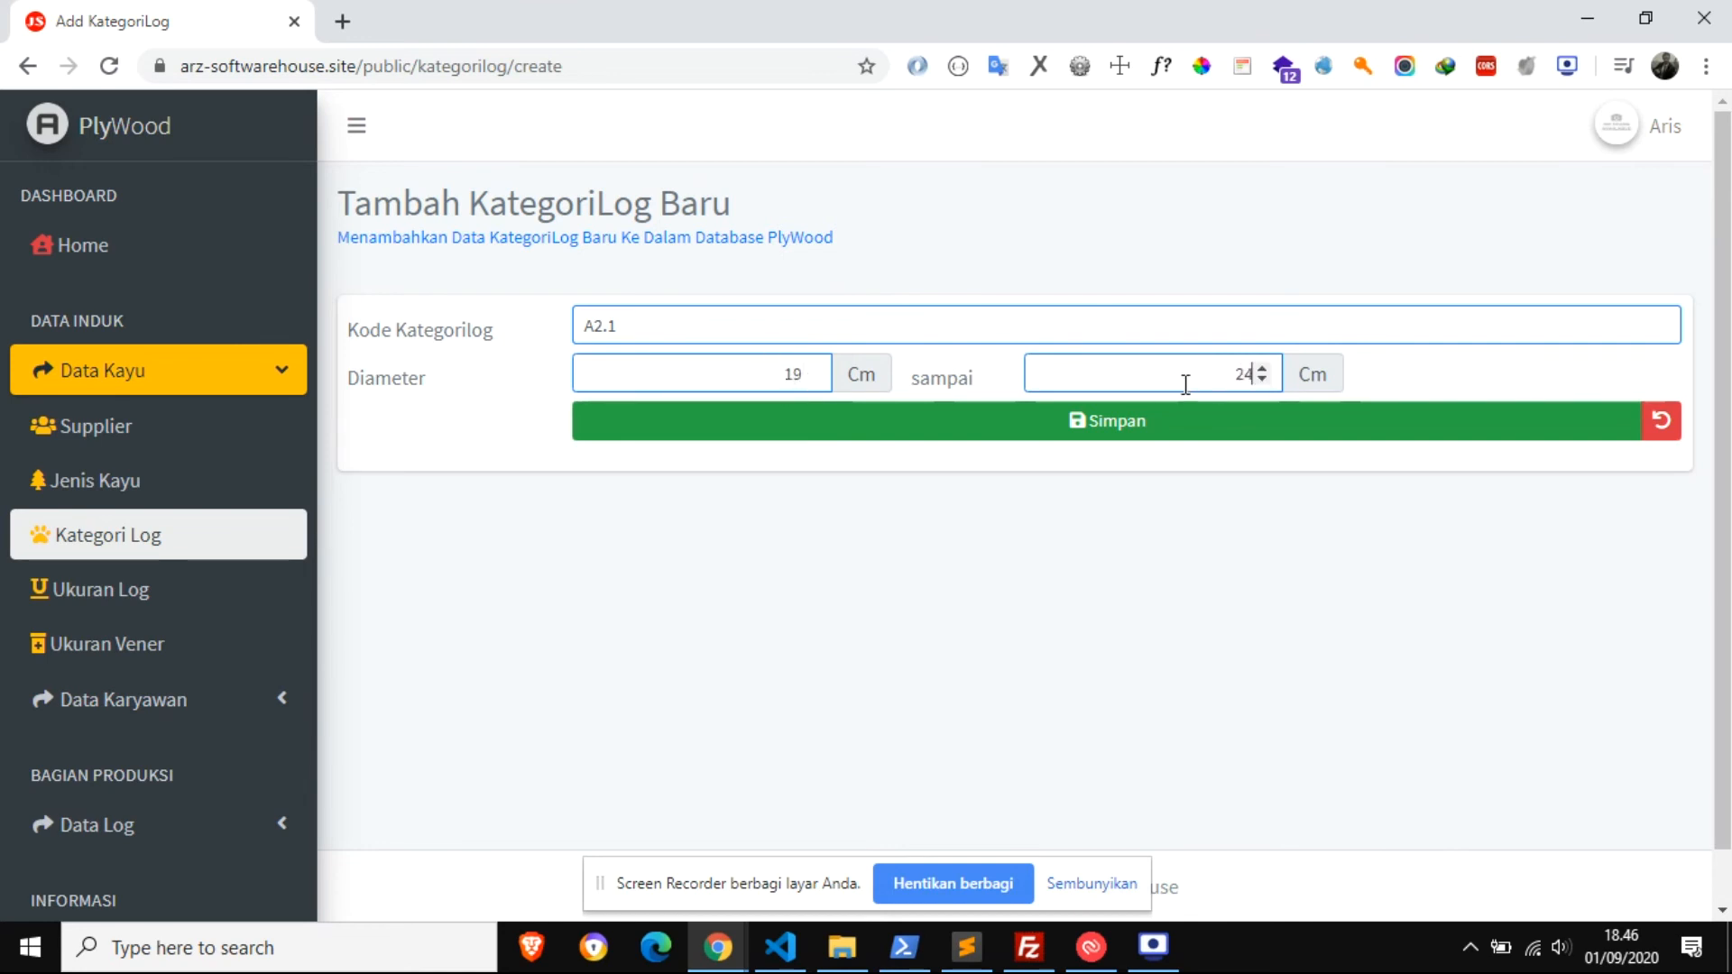
pyautogui.click(1180, 424)
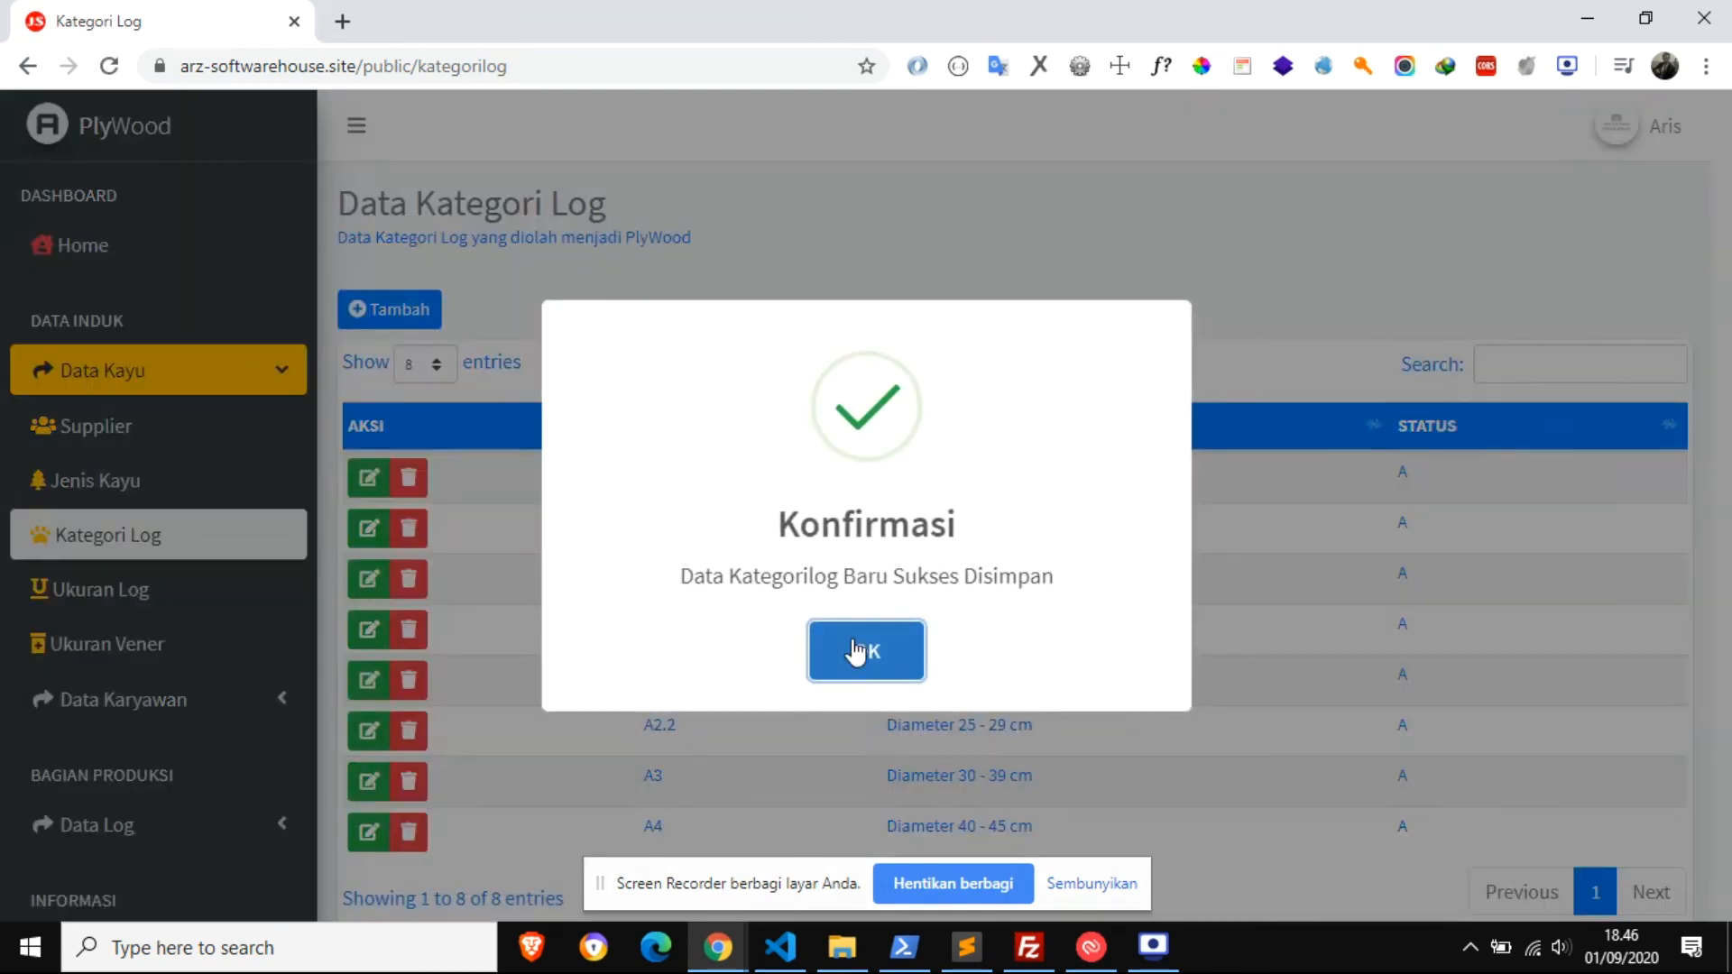
pyautogui.click(866, 646)
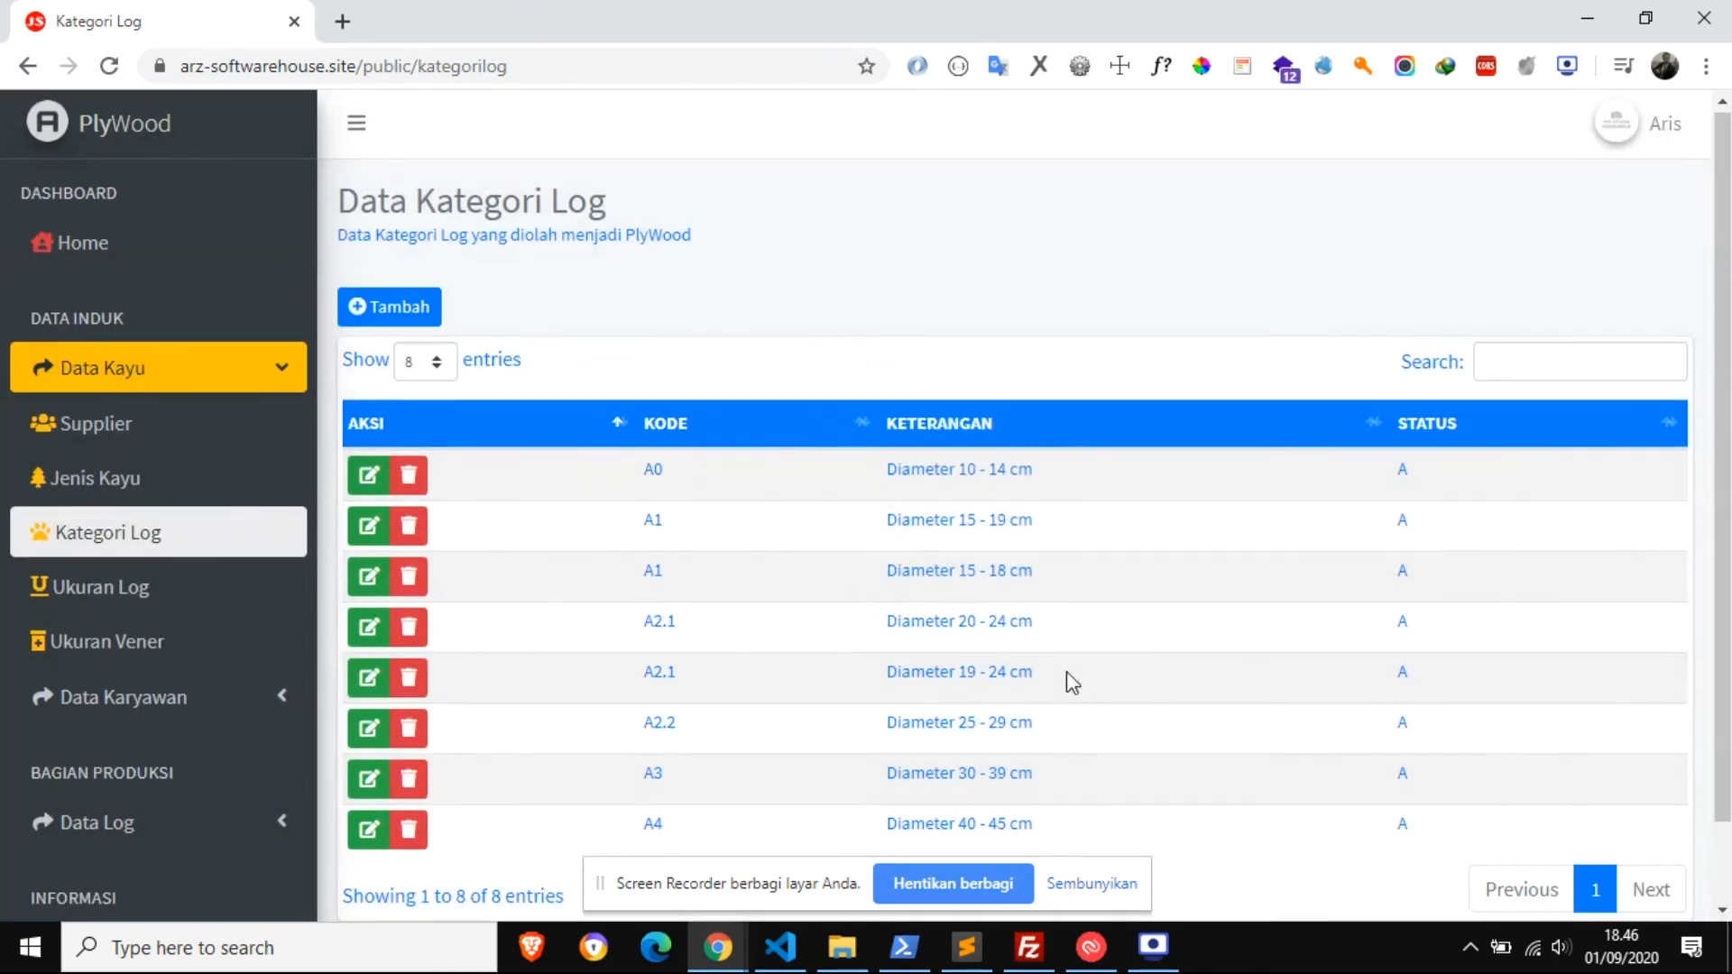
pyautogui.scroll(-1, 1067, 673)
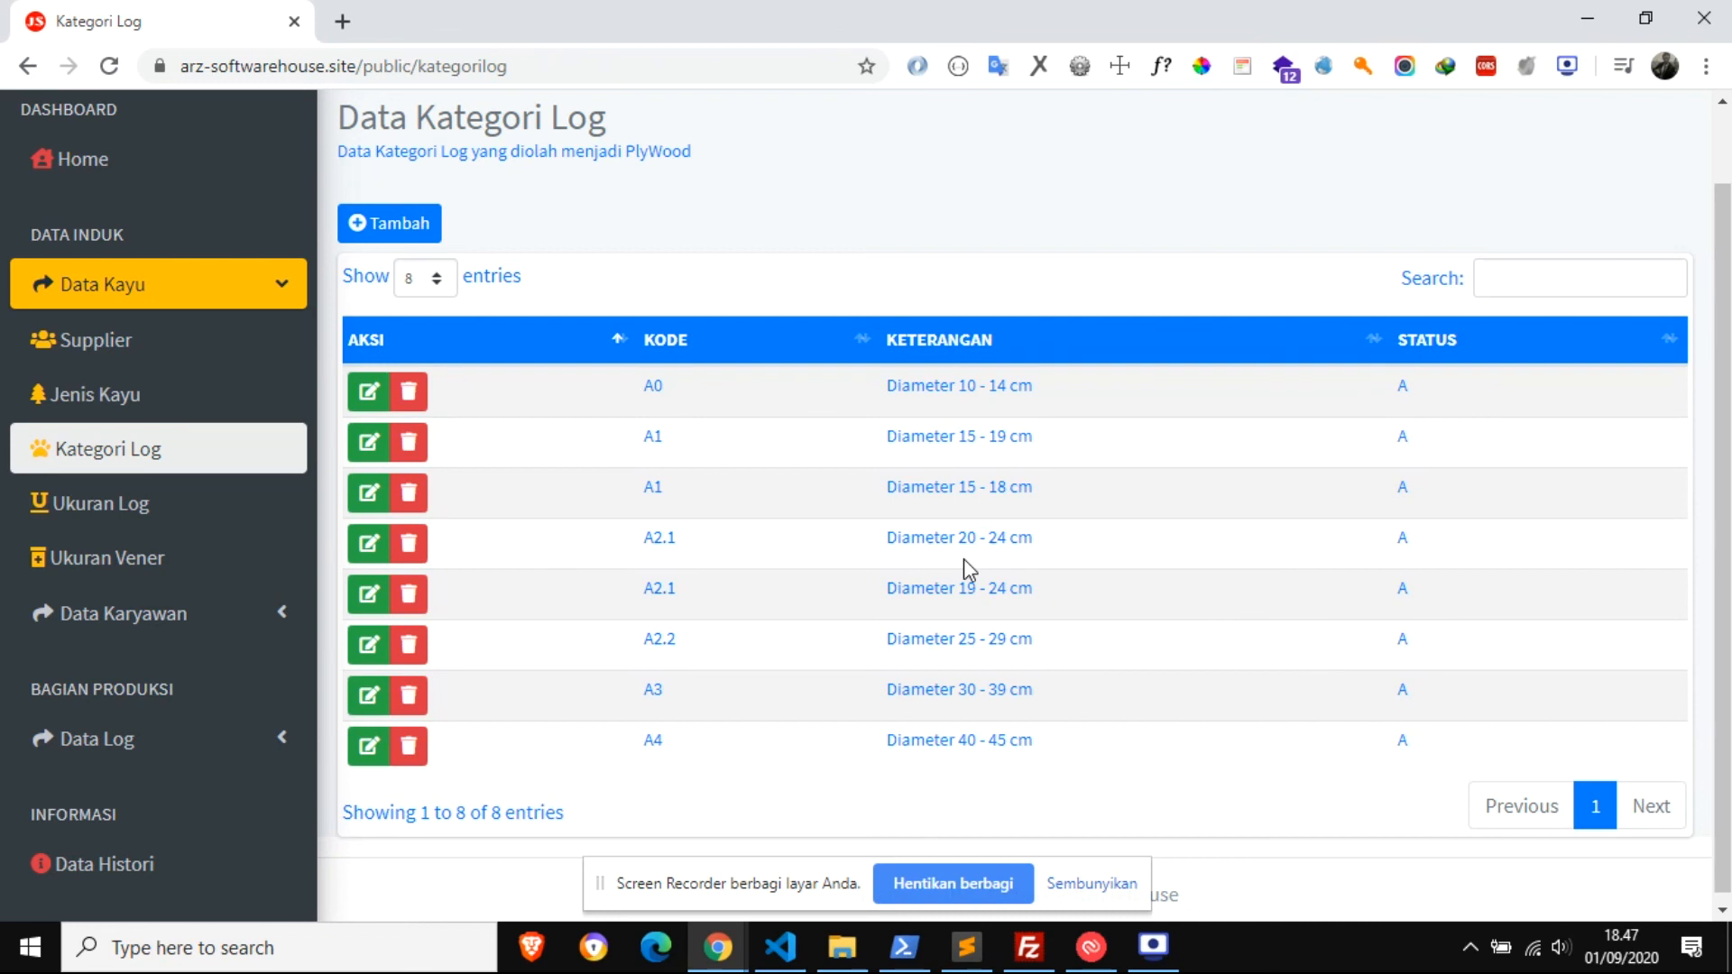
pyautogui.click(968, 897)
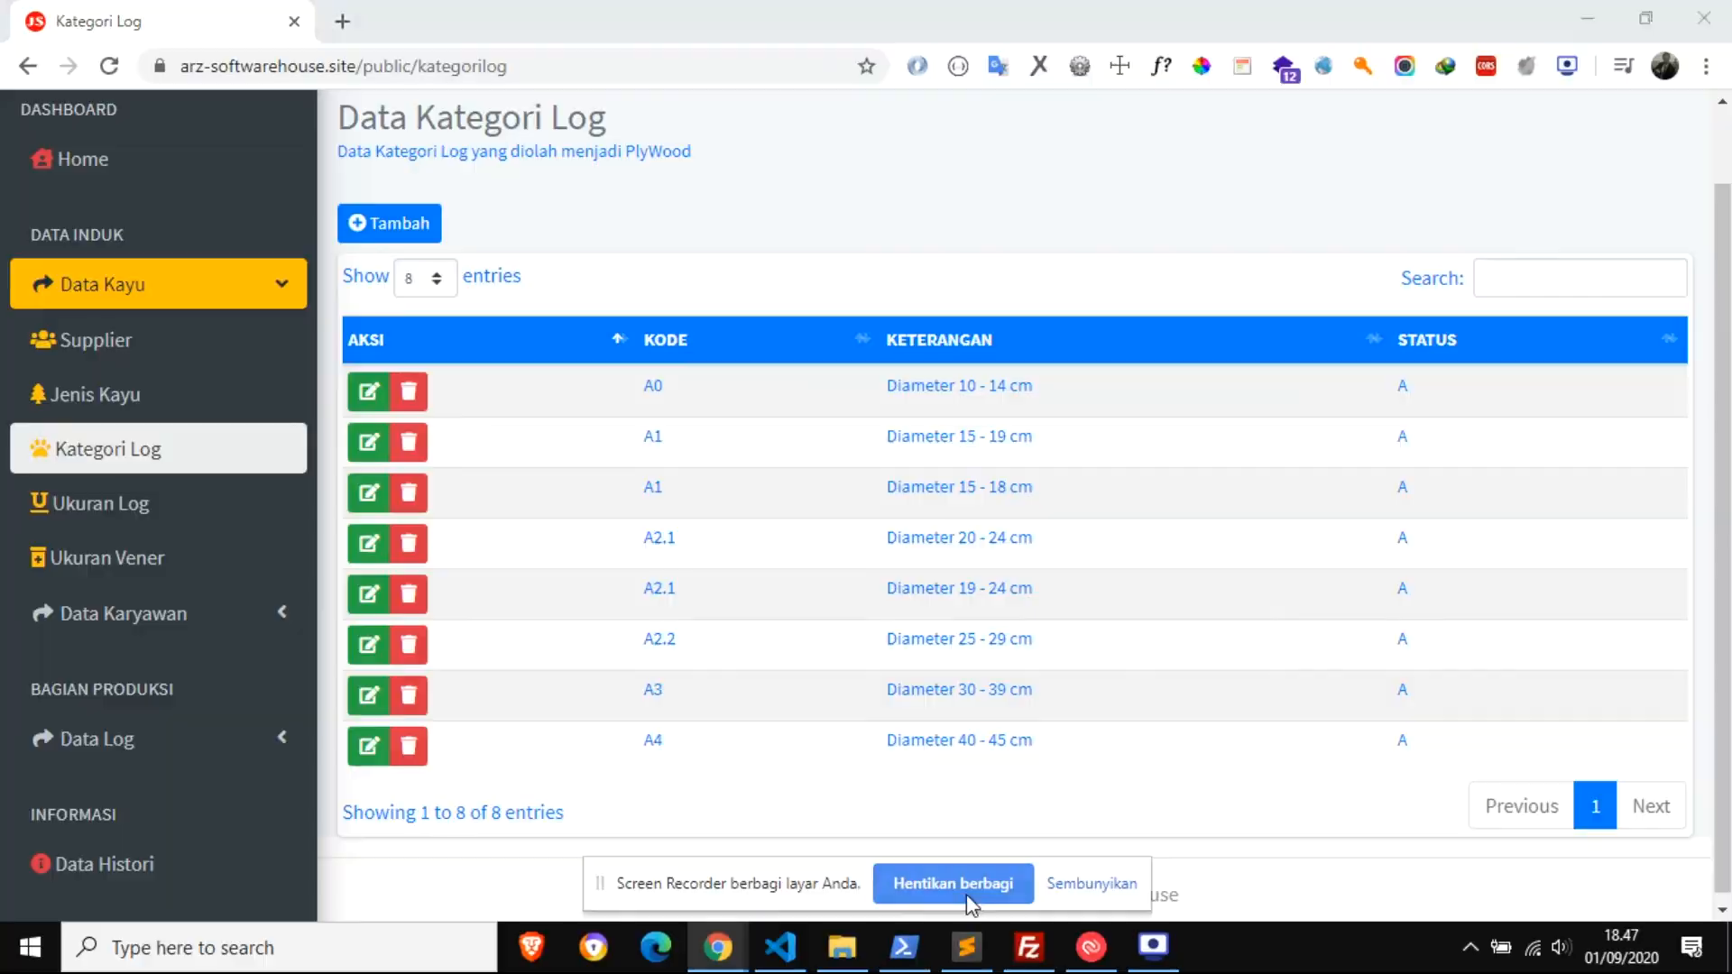